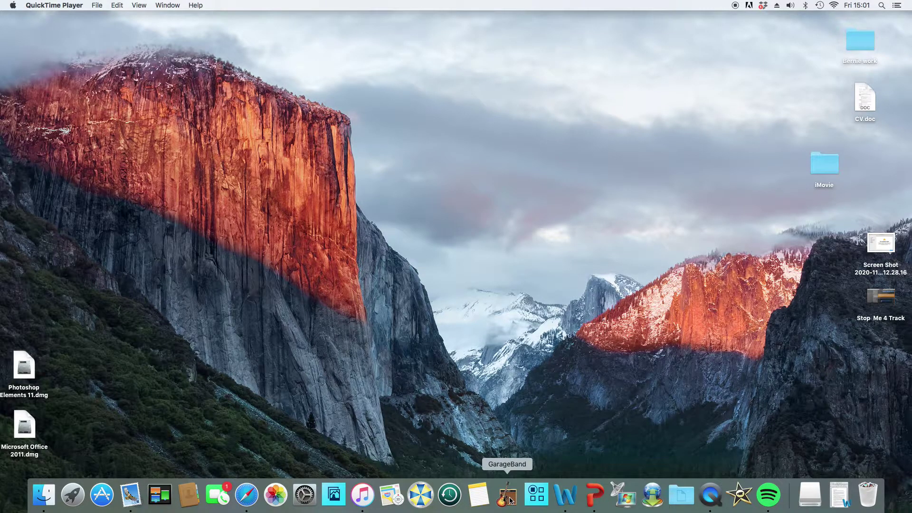
# Switch to GarageBand and play the song from the beginning into bar 7, raising the system volume during playback
pyautogui.click(508, 497)
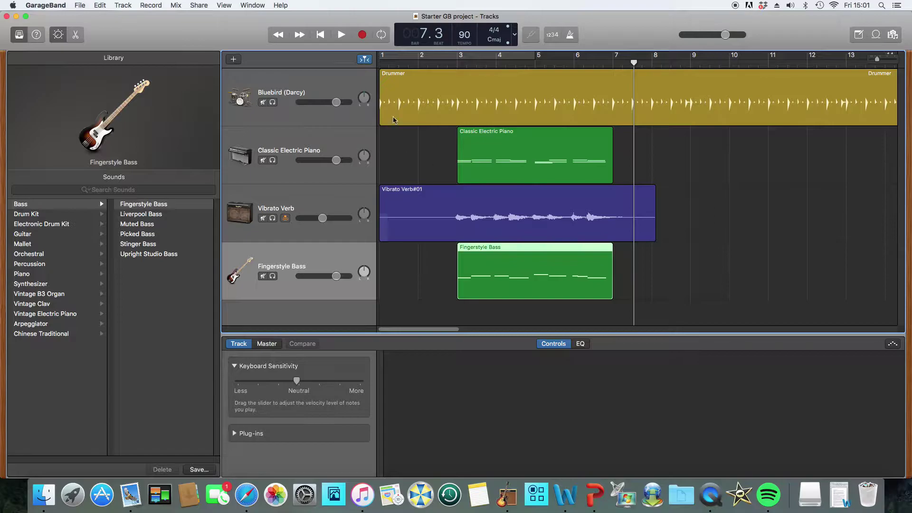
pyautogui.click(319, 34)
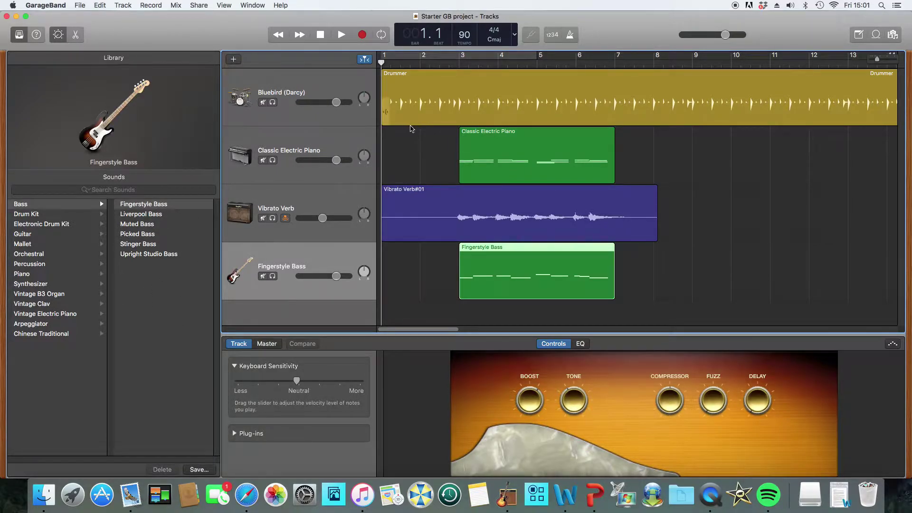
pyautogui.click(340, 35)
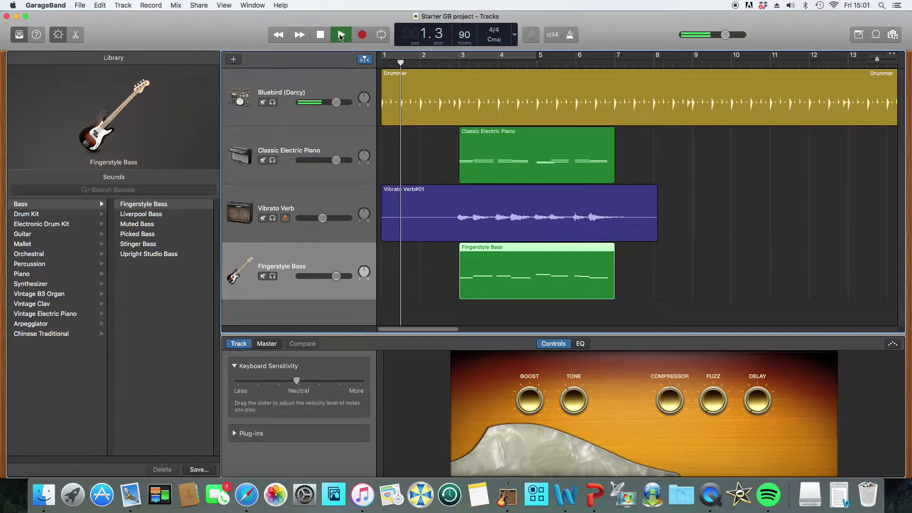
pyautogui.press('XF86AudioRaiseVolume')
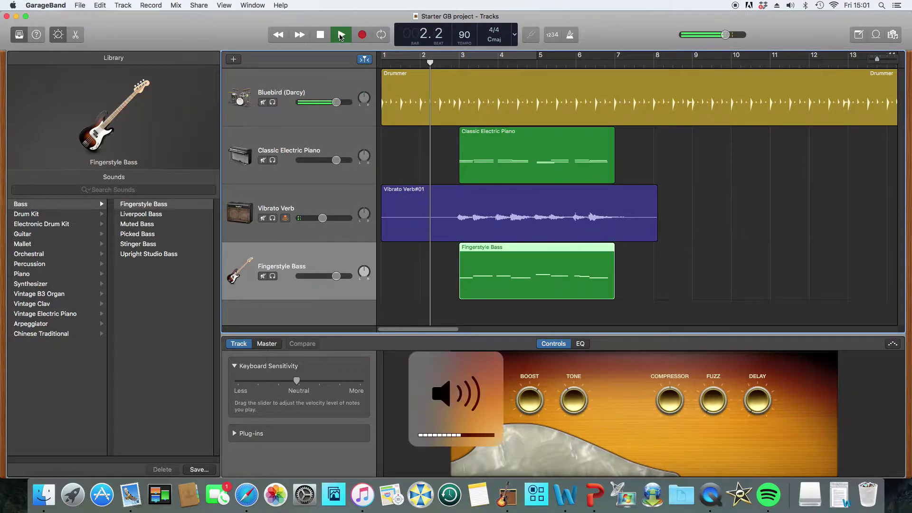
pyautogui.press('XF86AudioRaiseVolume')
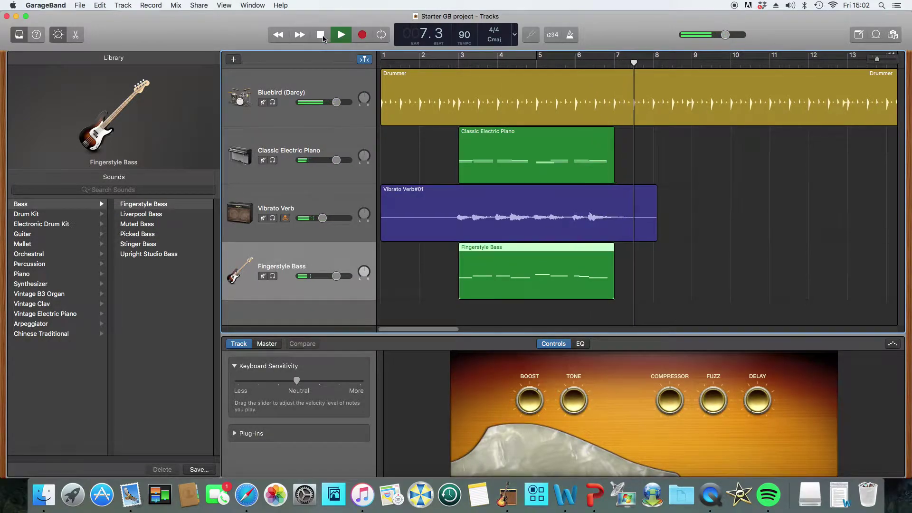
pyautogui.click(322, 36)
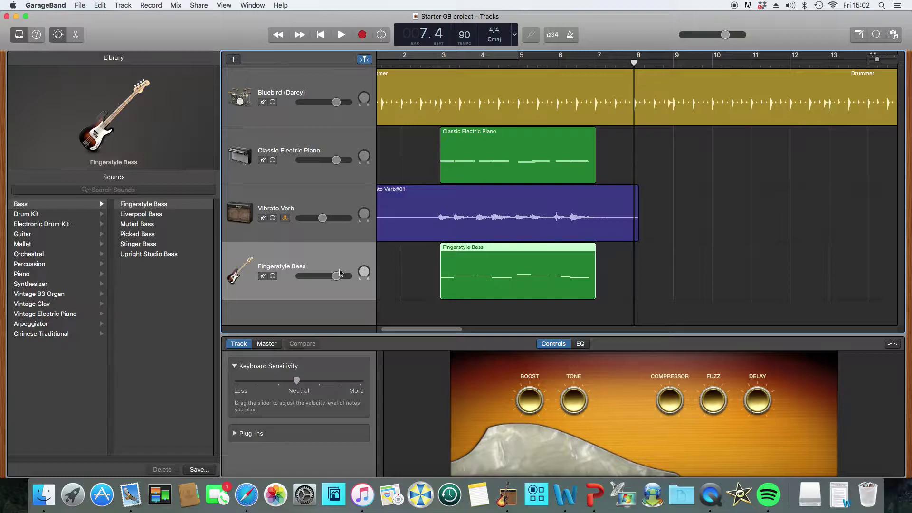
# Open the Fingerstyle Bass region in the Piano Roll editor, comparing it with the Vibrato Verb audio region
pyautogui.doubleClick(519, 267)
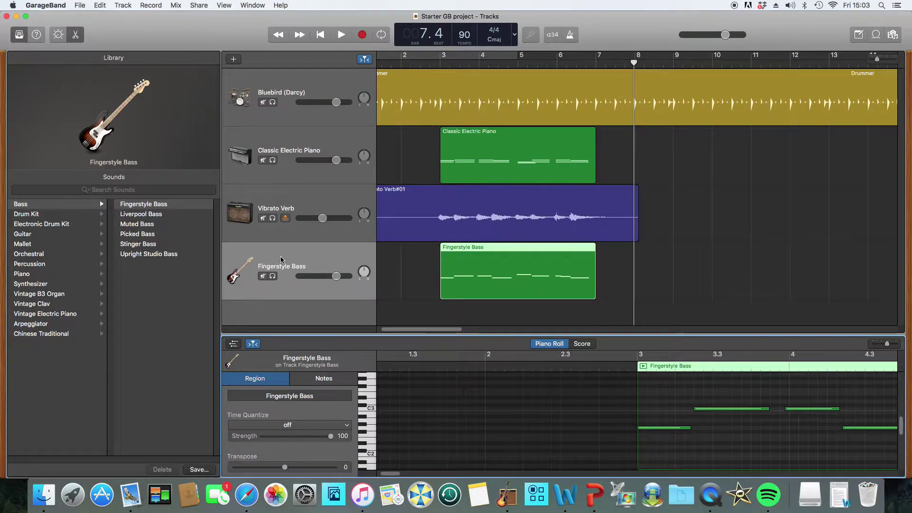
pyautogui.click(296, 202)
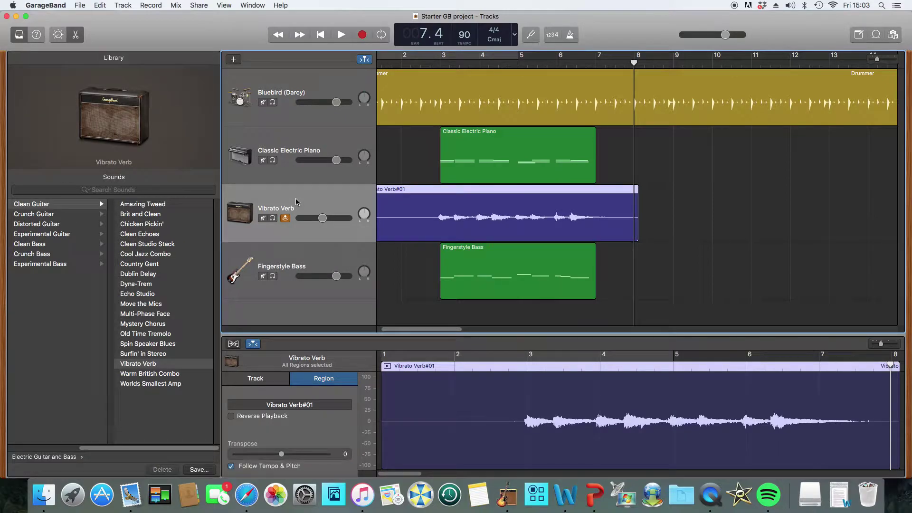
pyautogui.click(304, 263)
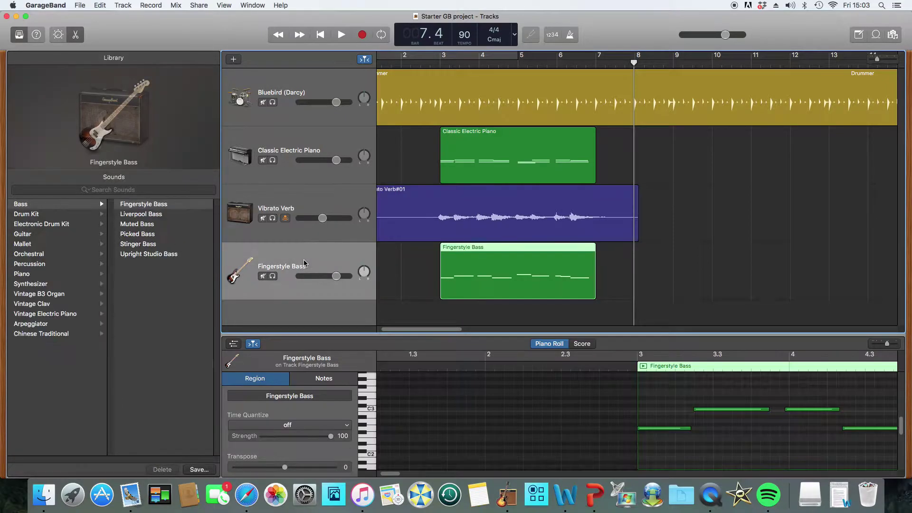
pyautogui.doubleClick(548, 286)
pyautogui.doubleClick(550, 287)
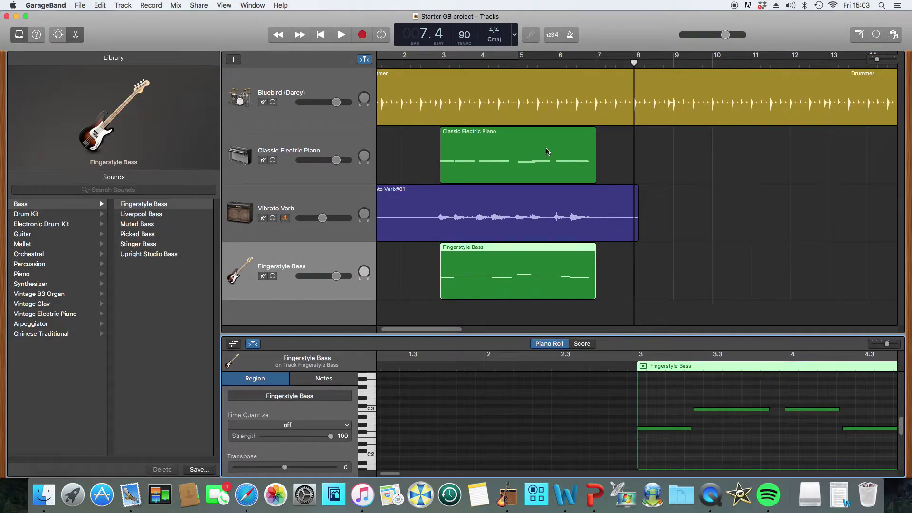
# Move the playhead back before the bass part and play past the end of the Fingerstyle Bass region into bar 7
pyautogui.click(515, 57)
pyautogui.moveTo(499, 80); pyautogui.dragTo(423, 86)
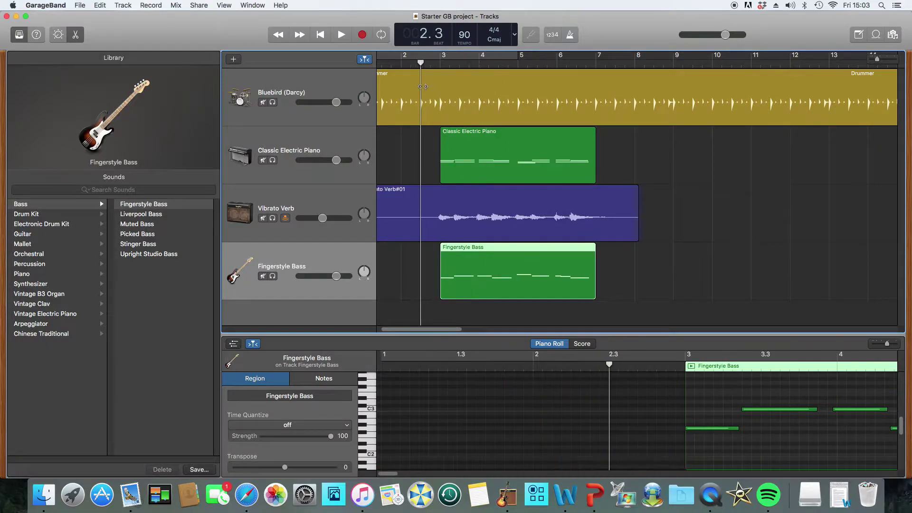
pyautogui.click(336, 37)
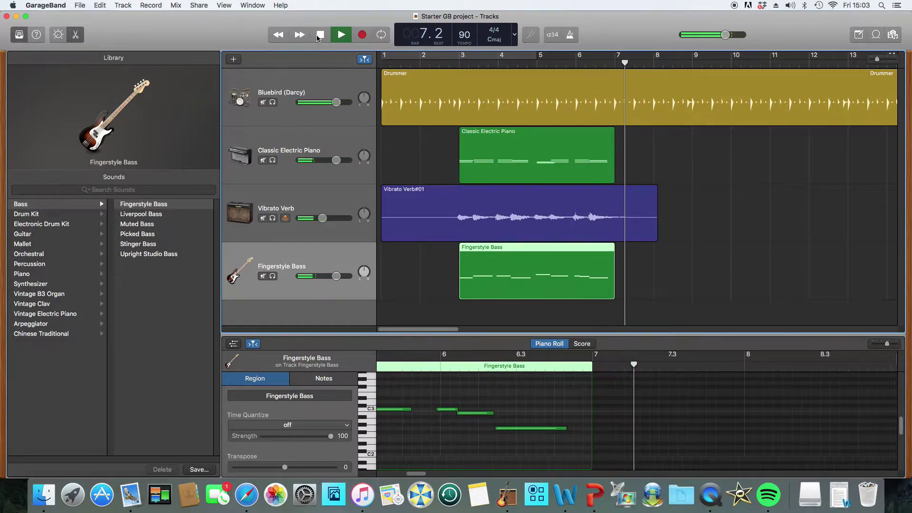
pyautogui.click(320, 38)
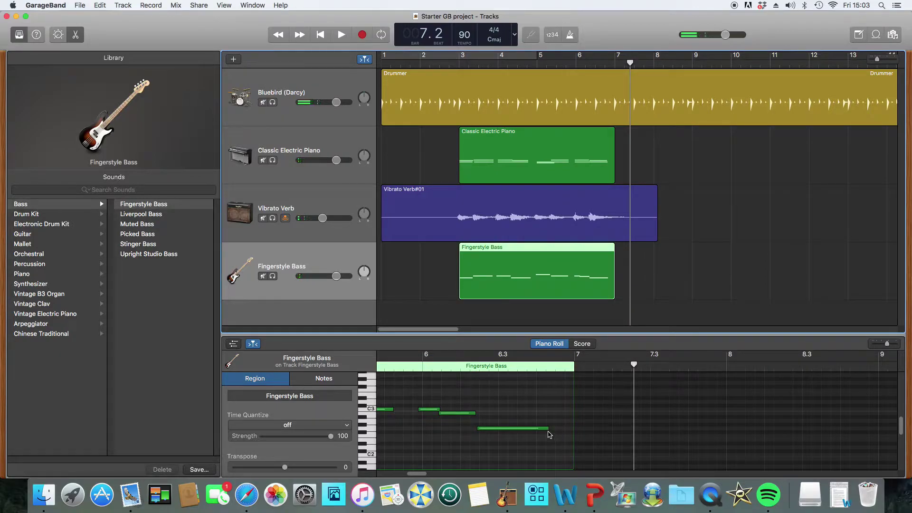
# Lengthen the last G2 note of the Fingerstyle Bass region so that it extends past the start of bar 7
pyautogui.moveTo(546, 430); pyautogui.dragTo(550, 430)
pyautogui.moveTo(547, 429)
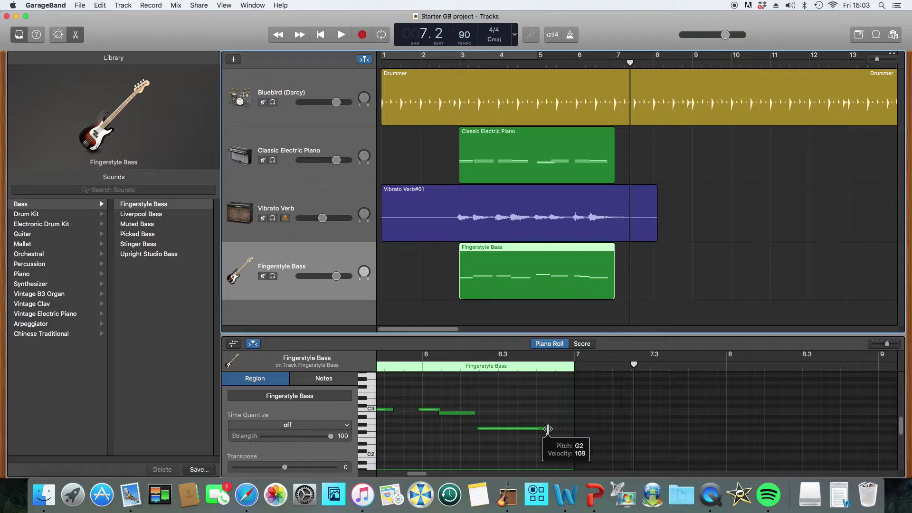
pyautogui.moveTo(548, 429); pyautogui.dragTo(605, 431)
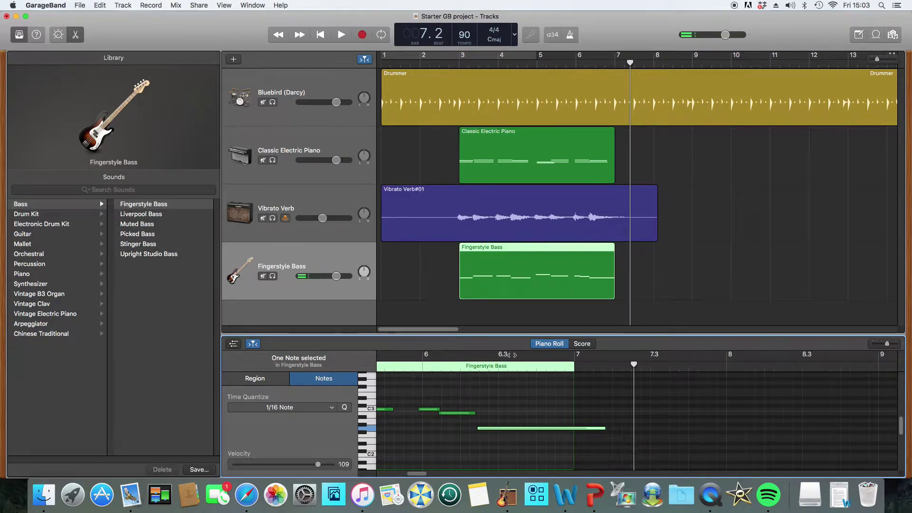
# Play the song from bar 5 into bar 7 to hear the lengthened final bass note
pyautogui.click(284, 32)
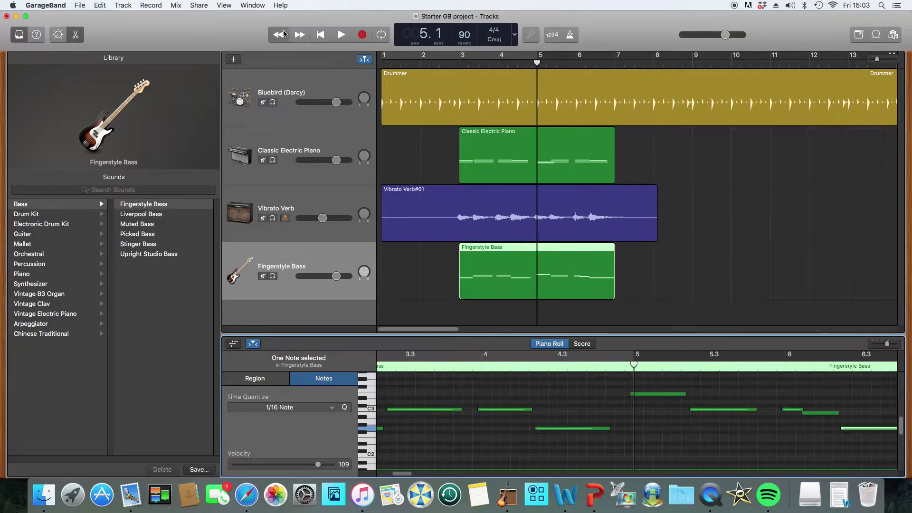
pyautogui.click(341, 35)
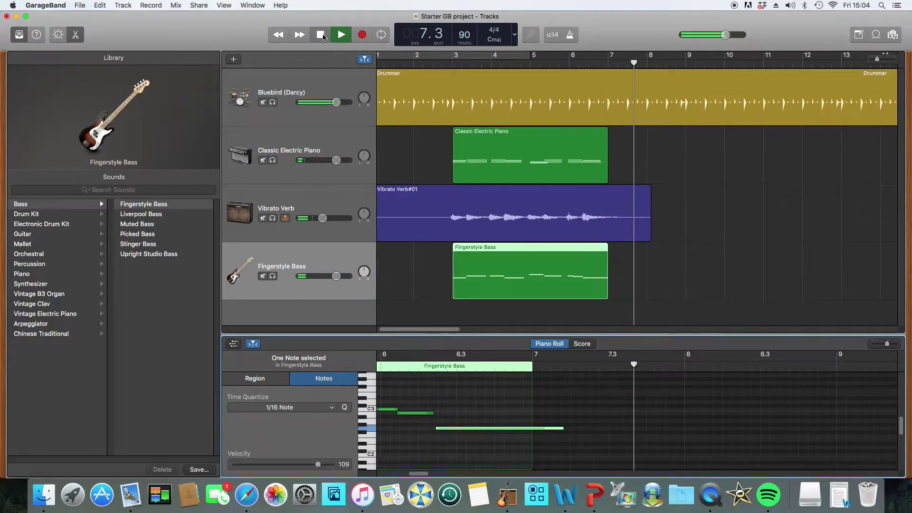
pyautogui.click(320, 35)
# Move the playhead back to bar 3 and just before it to examine where the first bass note starts
pyautogui.click(278, 35)
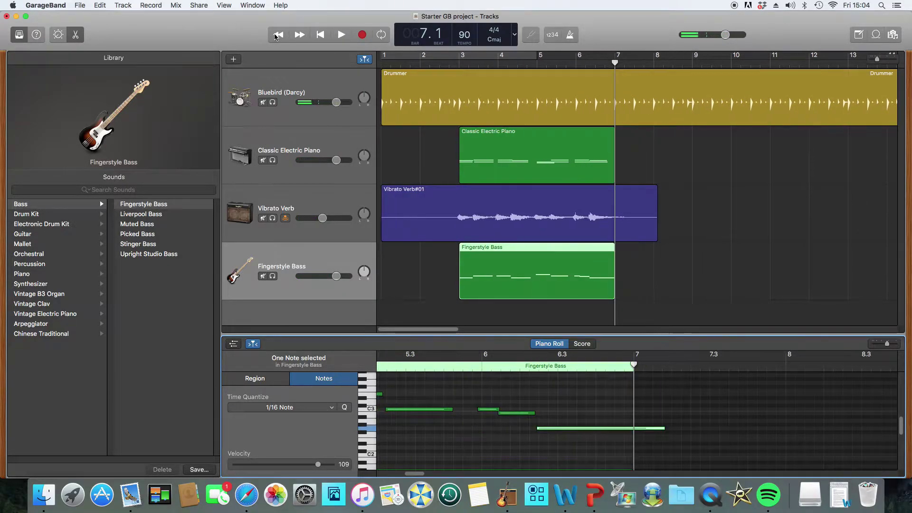
pyautogui.click(278, 34)
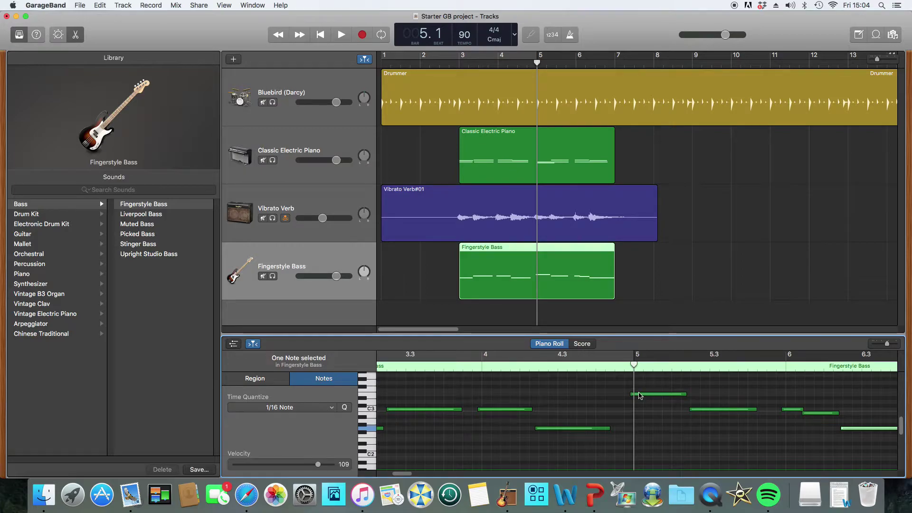
pyautogui.click(280, 36)
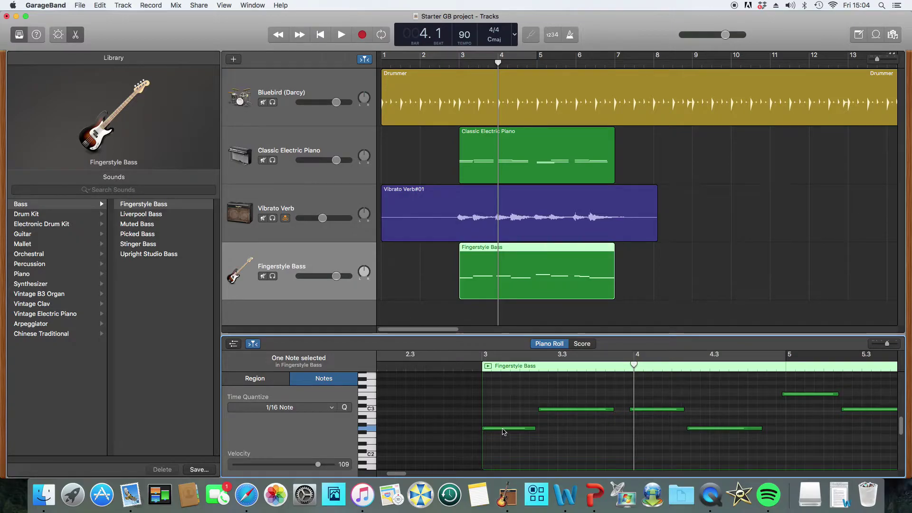
pyautogui.moveTo(485, 431)
pyautogui.moveTo(634, 366); pyautogui.dragTo(482, 366)
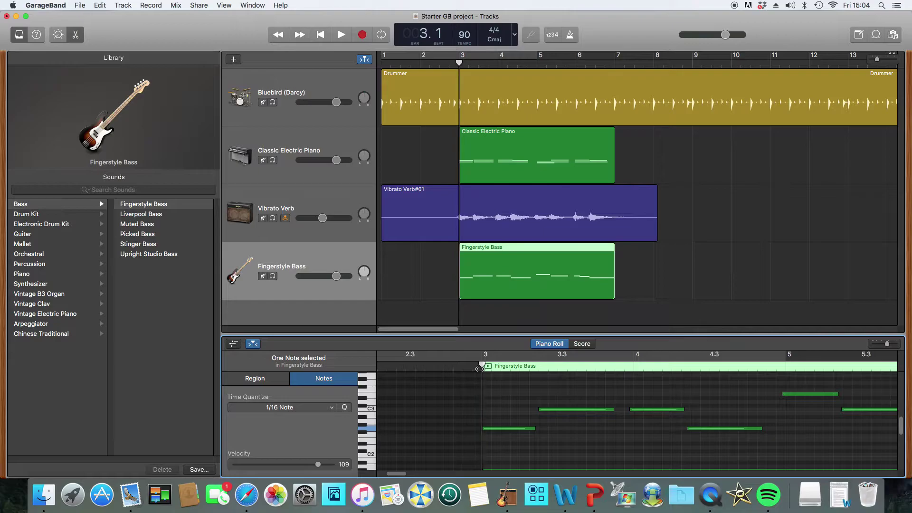
pyautogui.moveTo(483, 366)
pyautogui.mouseDown()
pyautogui.moveTo(786, 374)
pyautogui.moveTo(467, 365)
pyautogui.mouseUp()
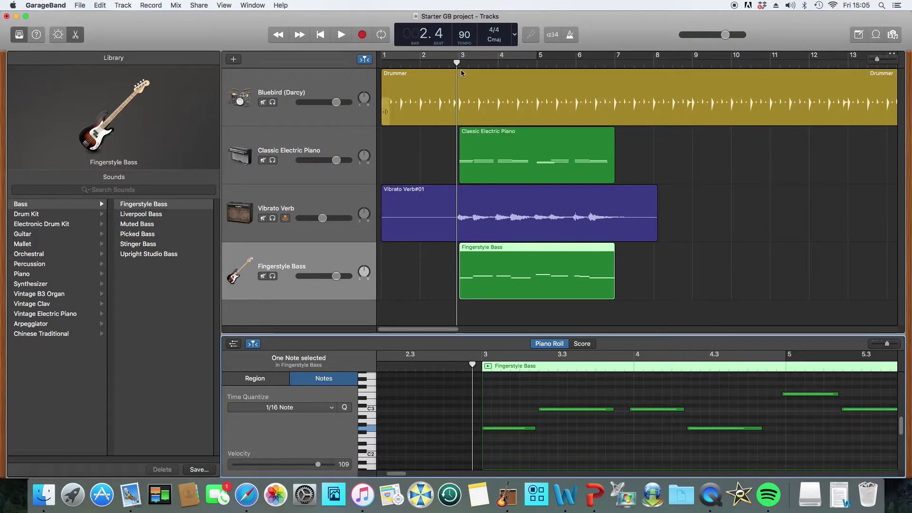
# Play the song from the beginning and stop just after the other instruments enter in bar 3
pyautogui.click(319, 36)
pyautogui.click(342, 35)
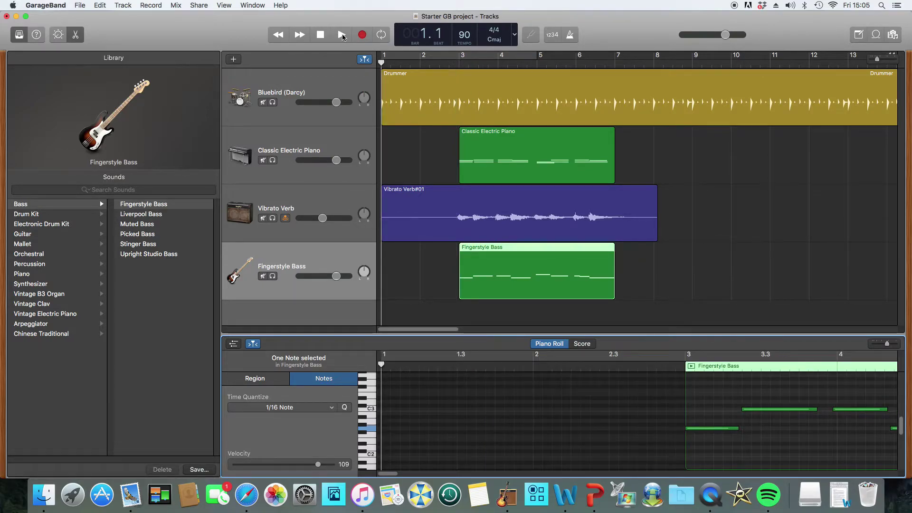
pyautogui.click(342, 35)
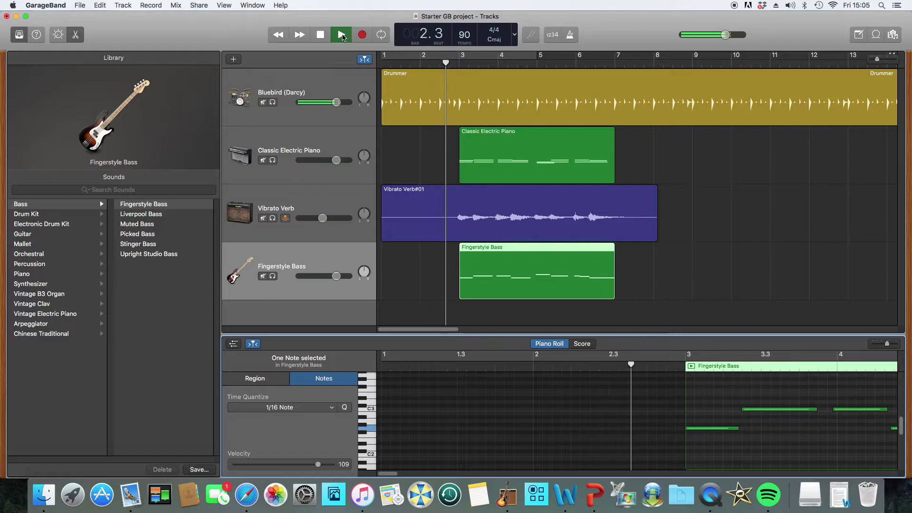
pyautogui.click(342, 35)
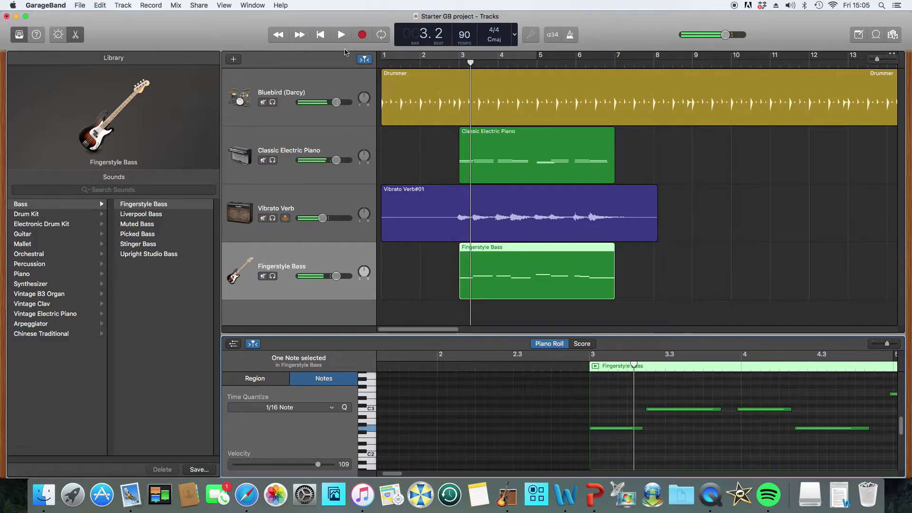
# Split the Drummer region at the playhead at the start of bar 3
pyautogui.moveTo(475, 64); pyautogui.dragTo(460, 62)
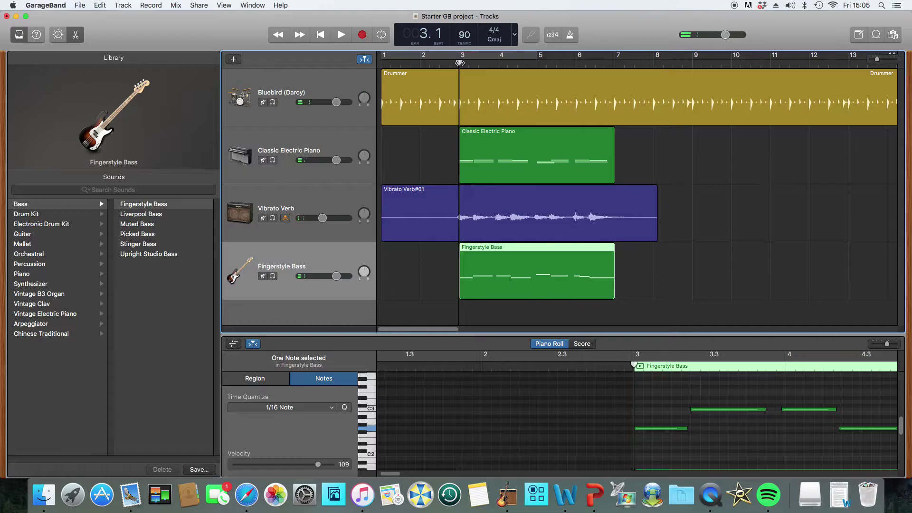
pyautogui.rightClick(460, 101)
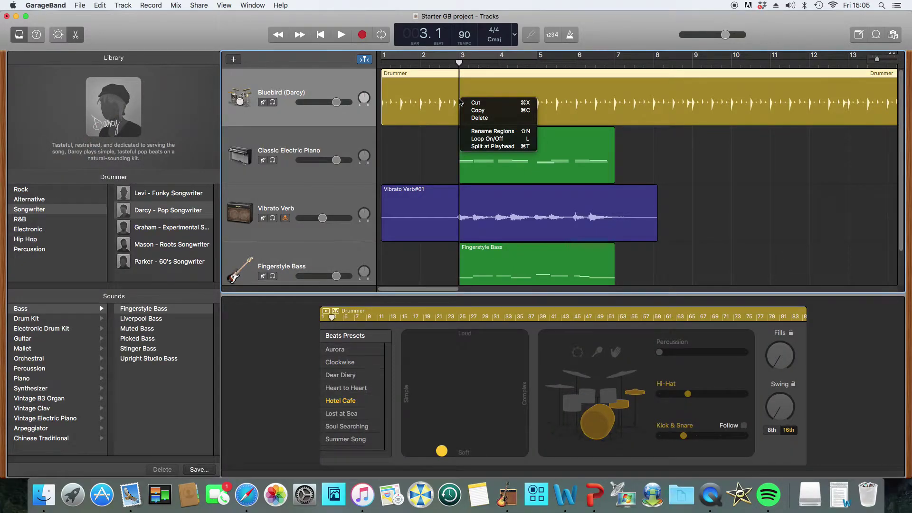
pyautogui.click(489, 147)
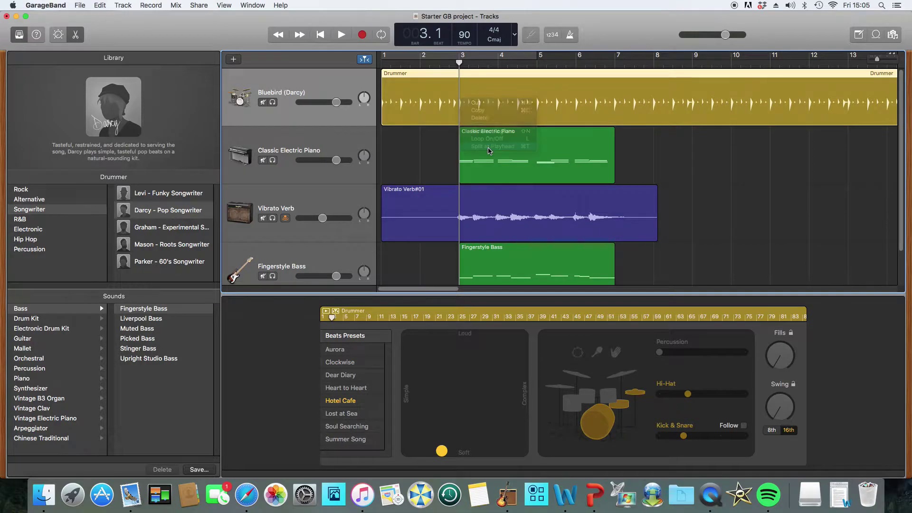
# Cut the two-bar Drummer region before bar 3 from the drum track
pyautogui.moveTo(459, 62)
pyautogui.mouseDown()
pyautogui.moveTo(559, 64)
pyautogui.moveTo(484, 64)
pyautogui.moveTo(532, 75)
pyautogui.moveTo(468, 75)
pyautogui.mouseUp()
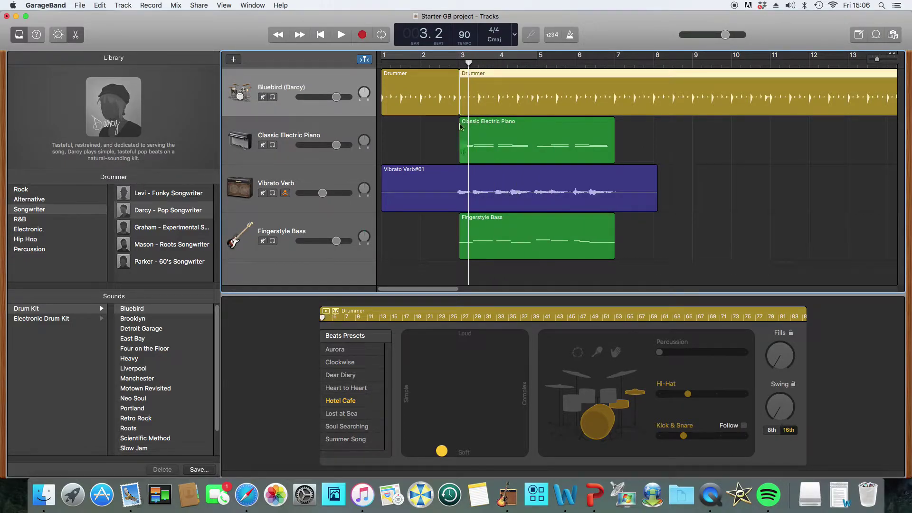
pyautogui.click(421, 95)
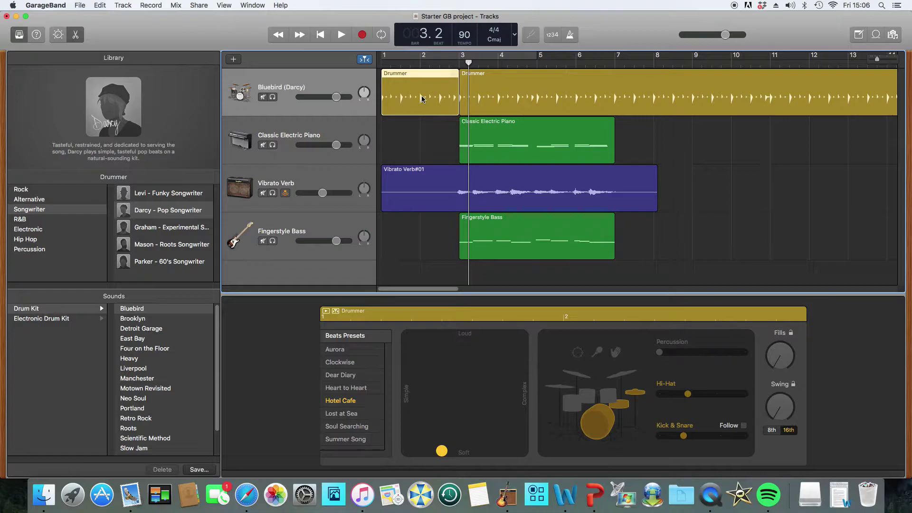
pyautogui.rightClick(422, 94)
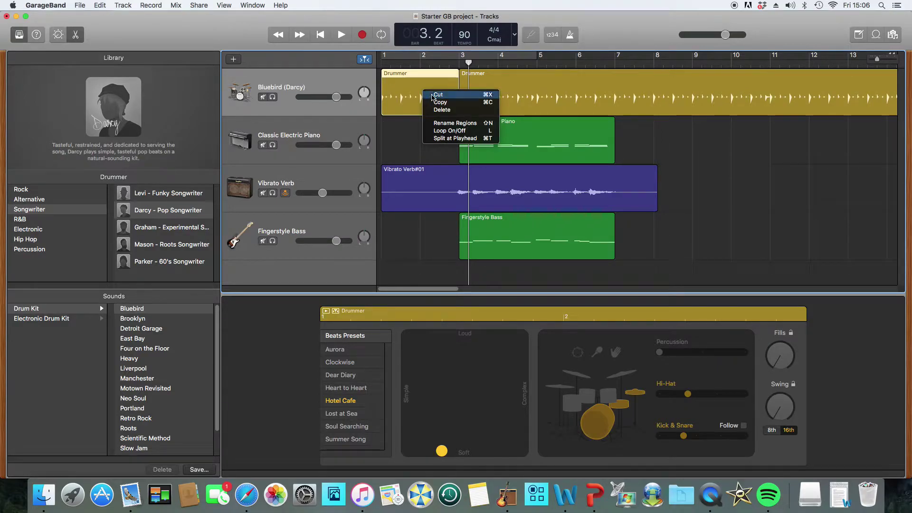
pyautogui.click(434, 95)
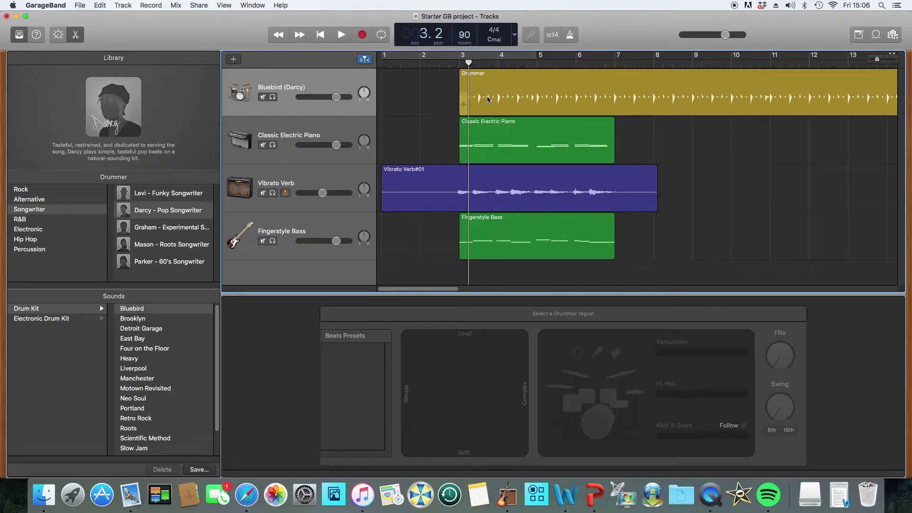
pyautogui.moveTo(469, 62); pyautogui.dragTo(615, 63)
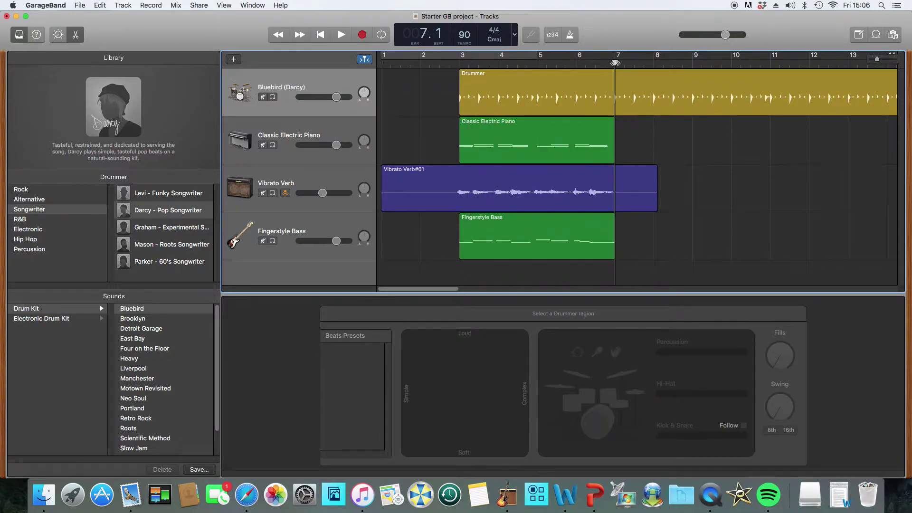
pyautogui.rightClick(616, 99)
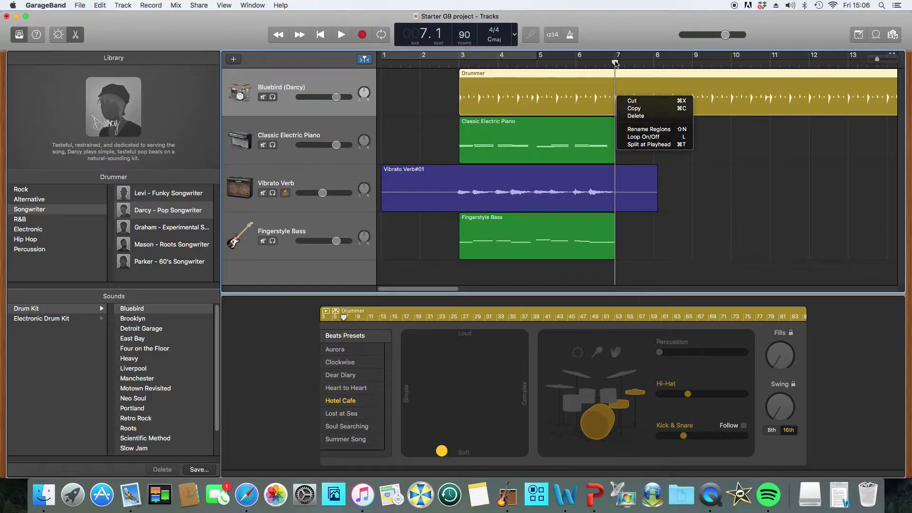
pyautogui.press('Escape')
# Play the song from bar 5 beat 3 and stop just past bar 7 to check how the drums end
pyautogui.press('space')
pyautogui.moveTo(616, 63); pyautogui.dragTo(563, 63)
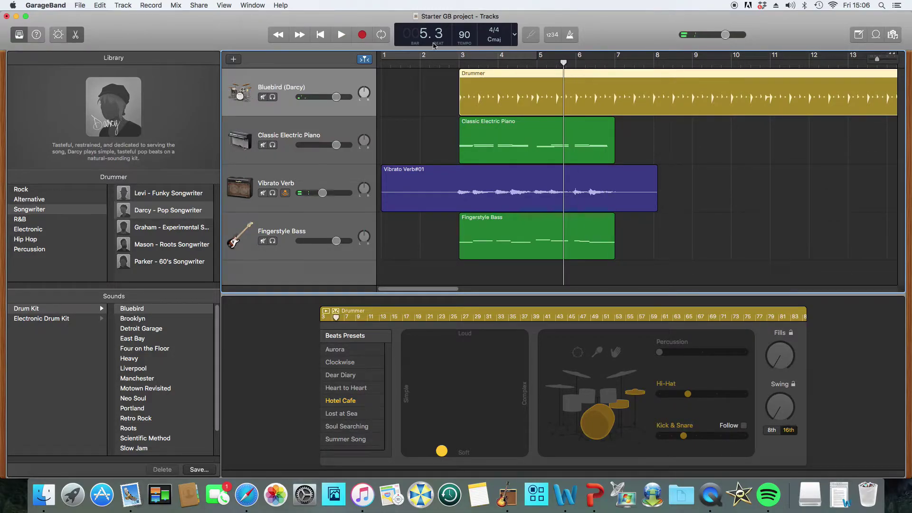
pyautogui.click(337, 34)
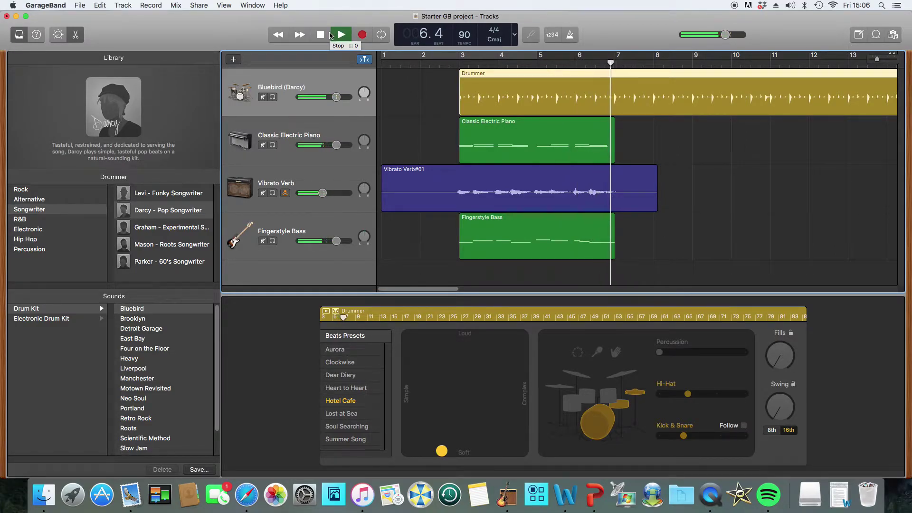
pyautogui.click(330, 34)
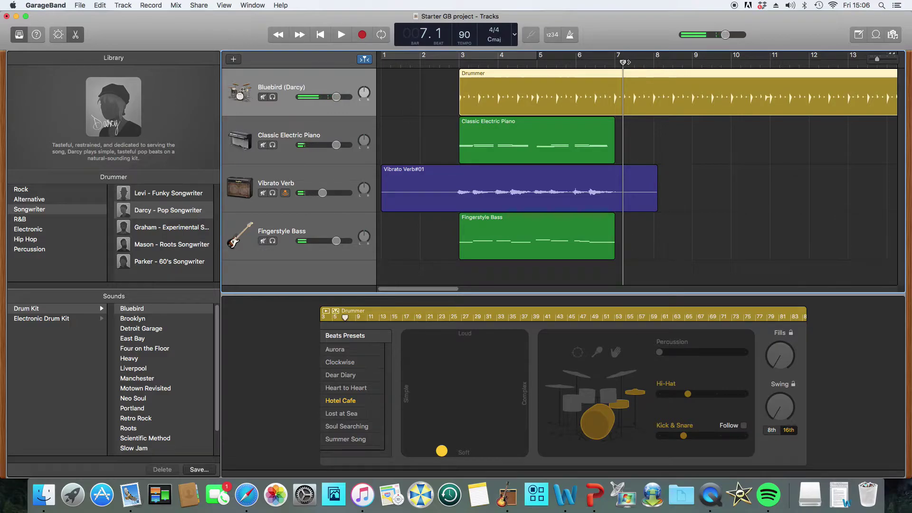
# Split the Drummer region at bar 6 beat 2 and delete the part after the split
pyautogui.moveTo(619, 63); pyautogui.dragTo(592, 65)
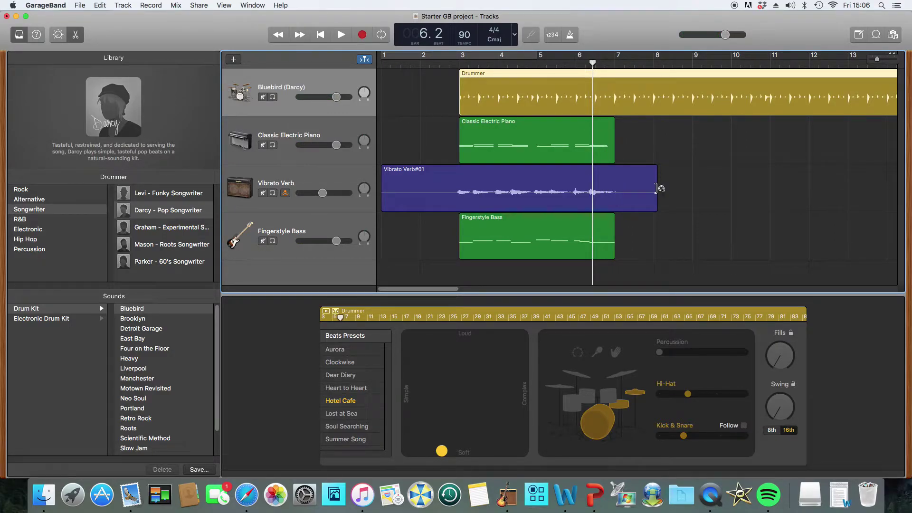
pyautogui.moveTo(593, 198)
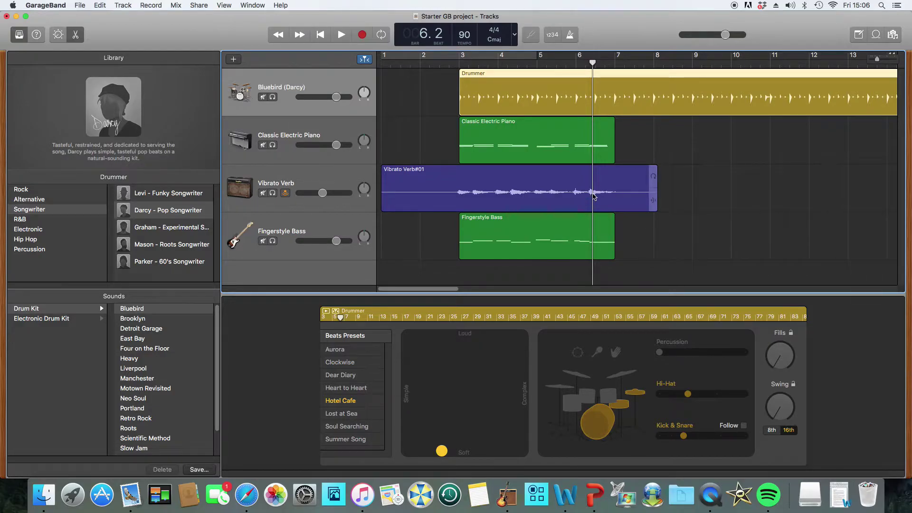
pyautogui.rightClick(595, 97)
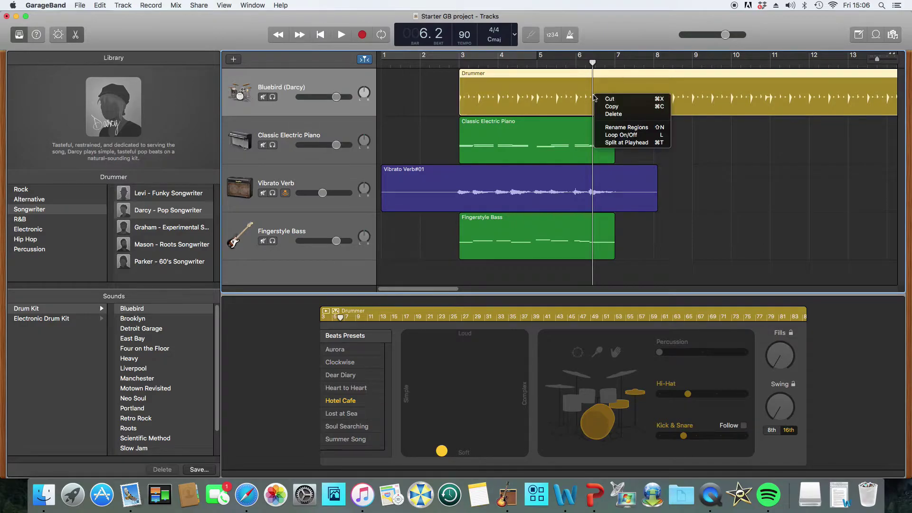
pyautogui.click(626, 143)
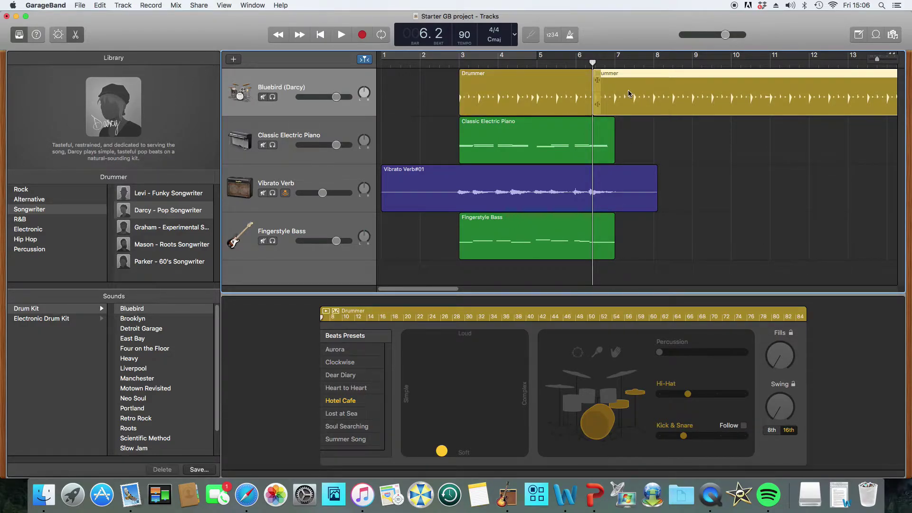
pyautogui.rightClick(650, 85)
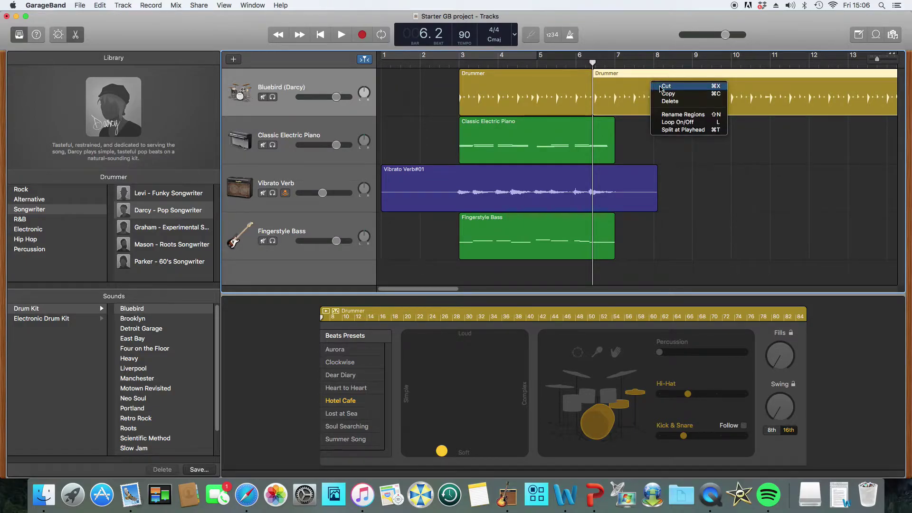
pyautogui.click(665, 101)
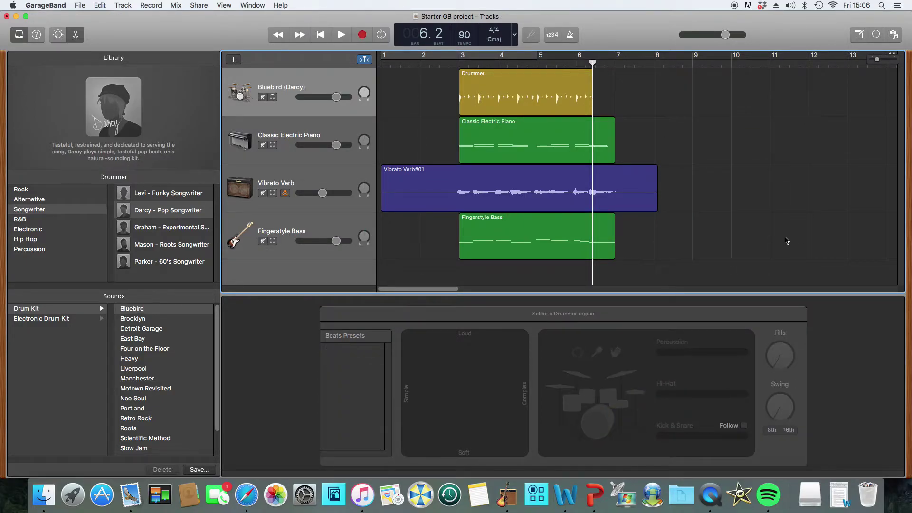
# Play from before bar 3 to just past bar 7, and extend the Drummer region's end to about bar 6 beat 3
pyautogui.moveTo(600, 65); pyautogui.dragTo(436, 69)
pyautogui.click(341, 35)
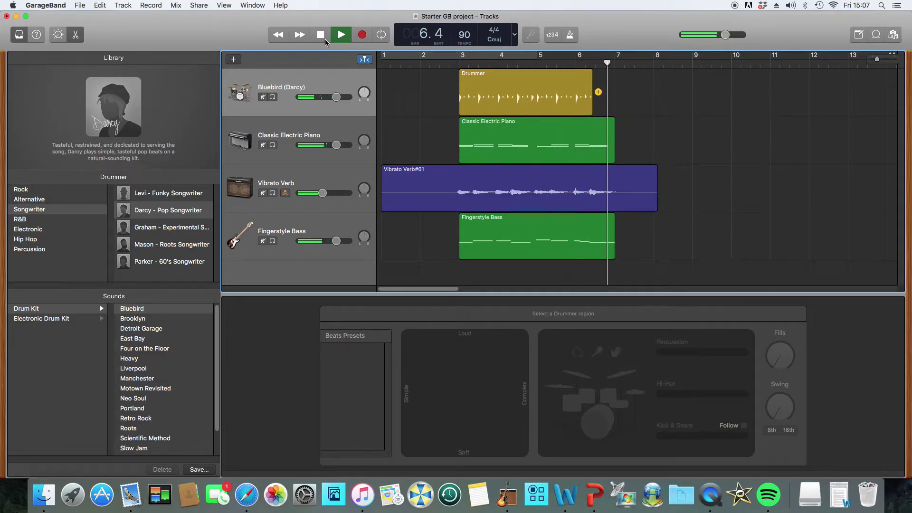
pyautogui.click(322, 37)
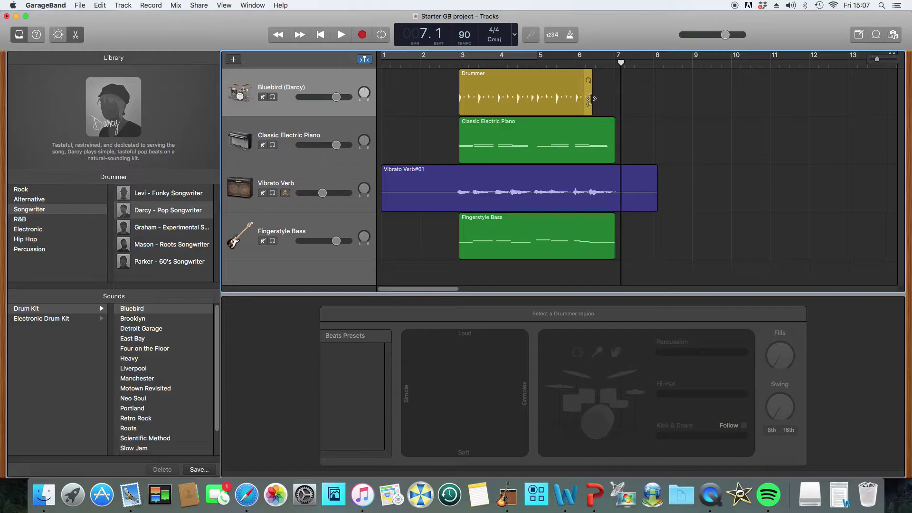
pyautogui.moveTo(591, 99); pyautogui.dragTo(601, 97)
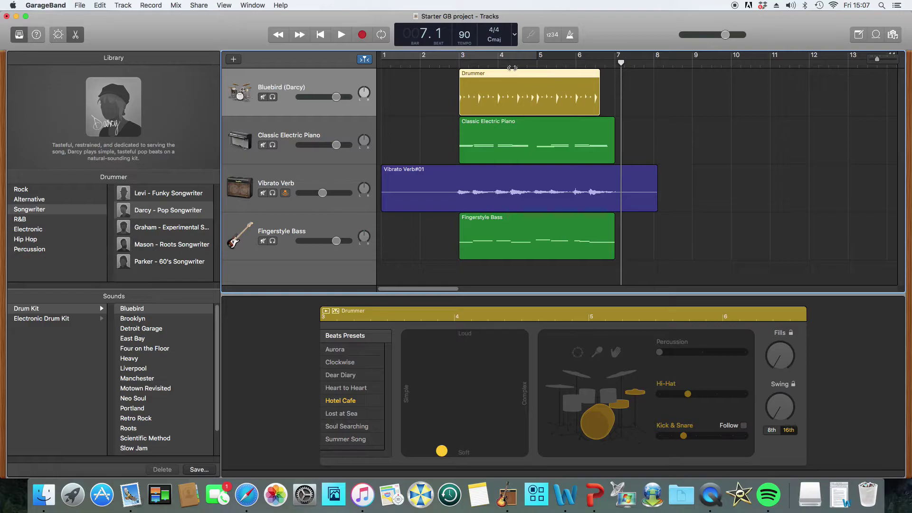
# Rewind to bar 2, play through the ending to check the drums, and return the playhead to the start of the song
pyautogui.click(278, 34)
pyautogui.click(279, 34)
pyautogui.click(278, 35)
pyautogui.click(278, 35)
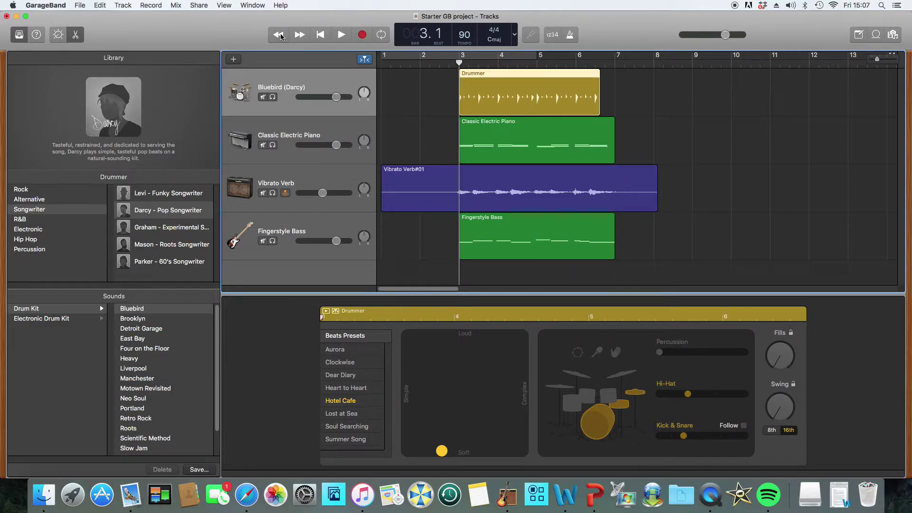
pyautogui.click(278, 35)
pyautogui.click(340, 35)
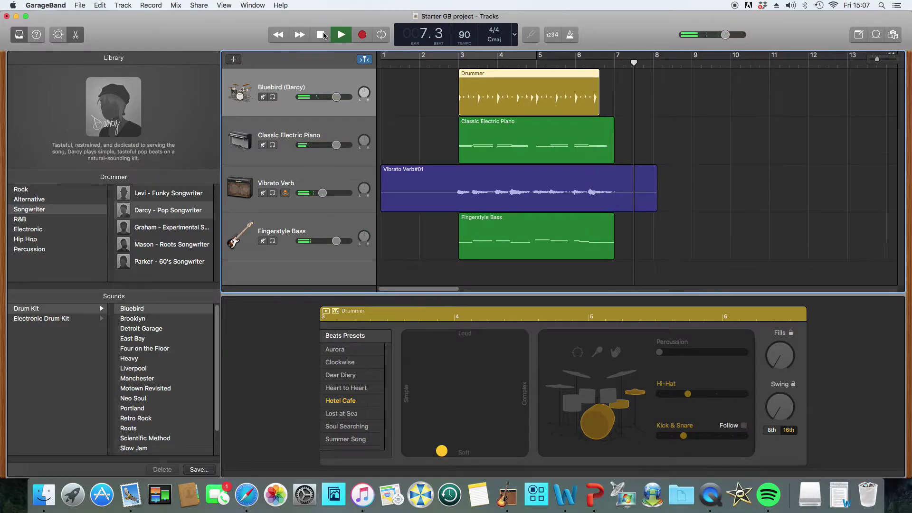
pyautogui.click(321, 34)
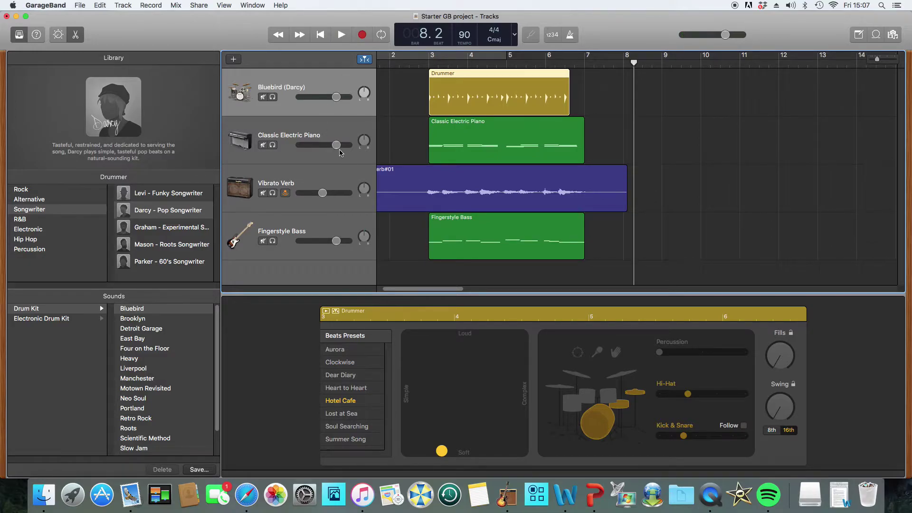
pyautogui.click(320, 35)
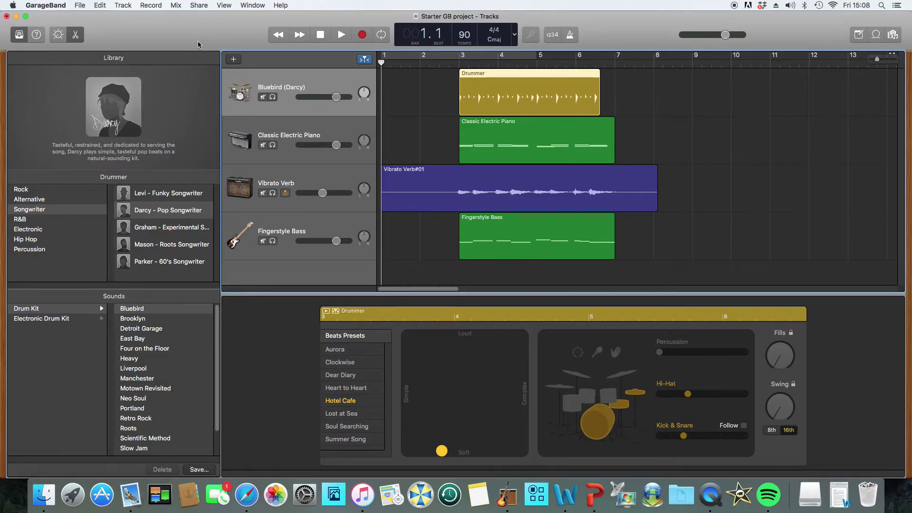
# Show the tracks' volume automation and slightly lower the whole volume line of the Classic Electric Piano track
pyautogui.click(176, 6)
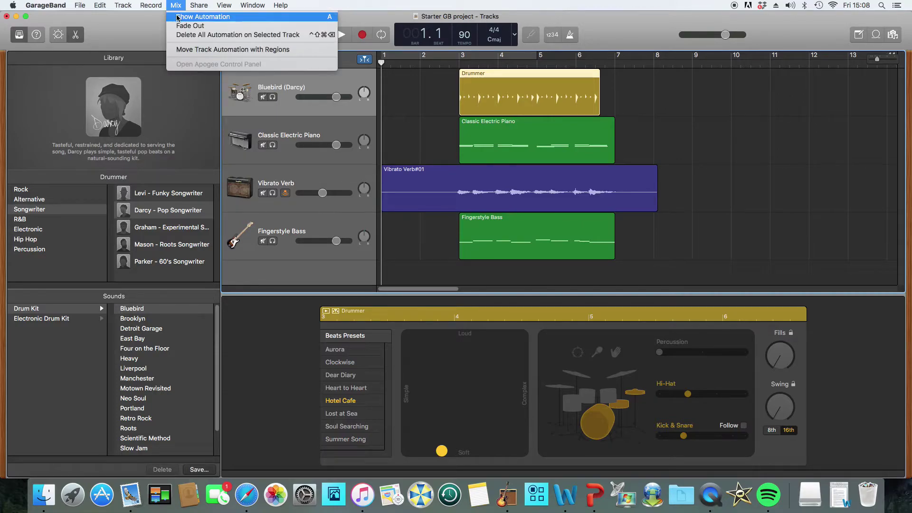
pyautogui.click(178, 17)
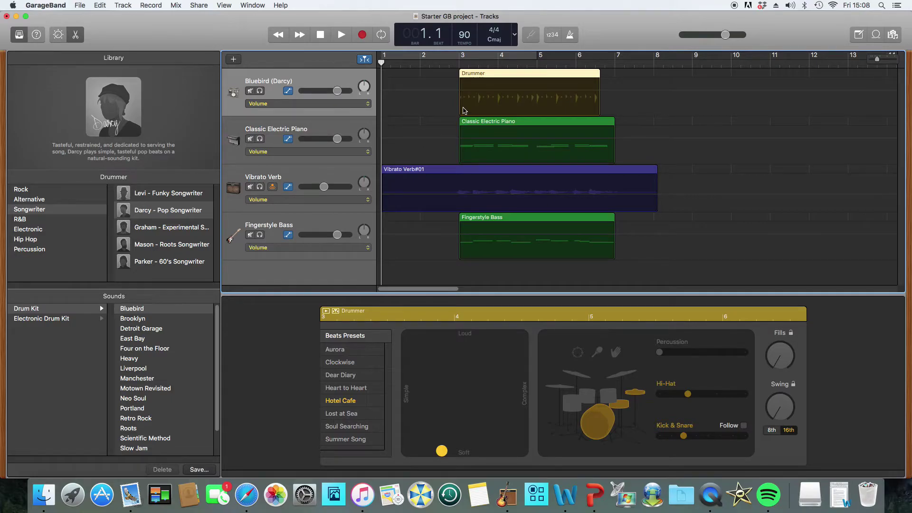
pyautogui.press('a')
pyautogui.moveTo(466, 141); pyautogui.dragTo(467, 138)
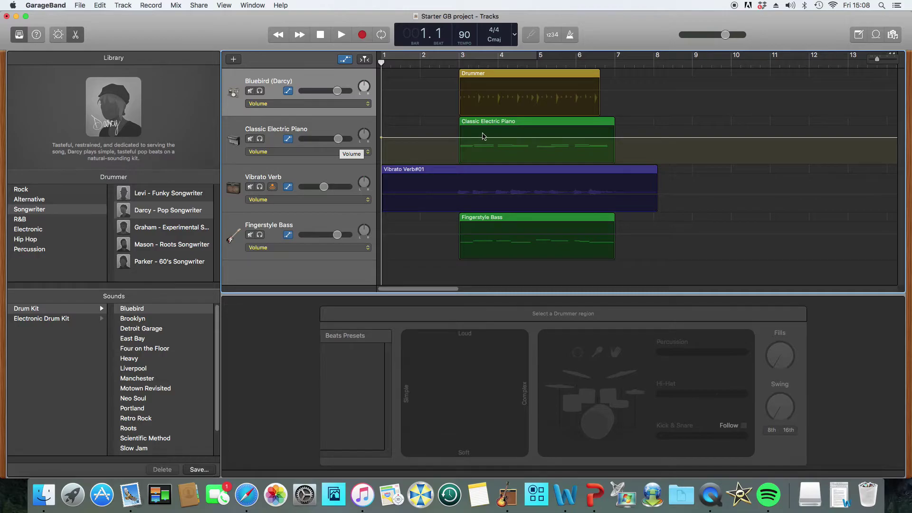
pyautogui.moveTo(484, 139); pyautogui.dragTo(487, 142)
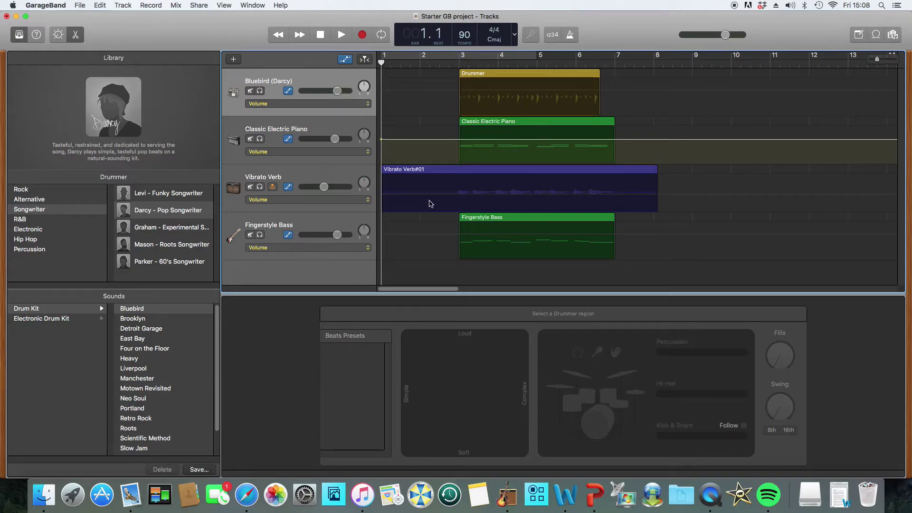
# Silence the Vibrato Verb track before bar 3 with volume automation points that rise back just before bar 3, and play the song through
pyautogui.click(457, 198)
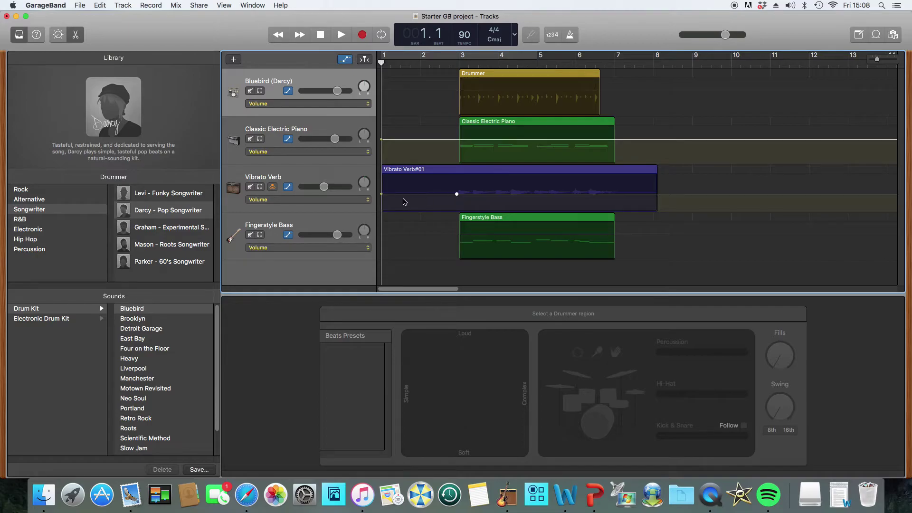
pyautogui.click(381, 194)
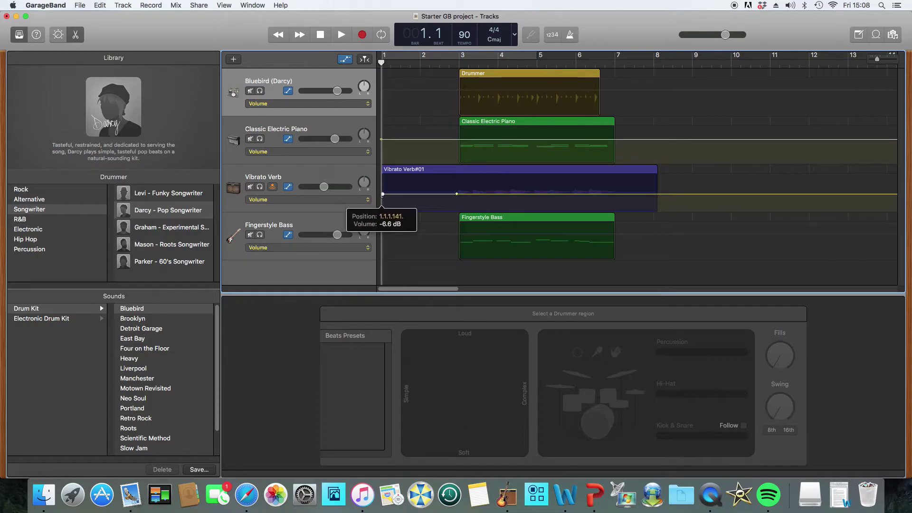
pyautogui.moveTo(380, 195); pyautogui.dragTo(386, 214)
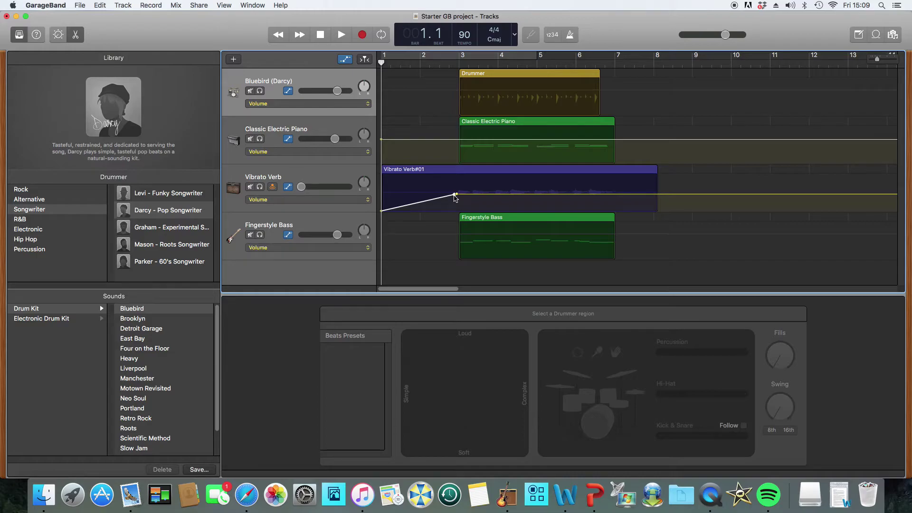
pyautogui.moveTo(454, 196); pyautogui.dragTo(458, 230)
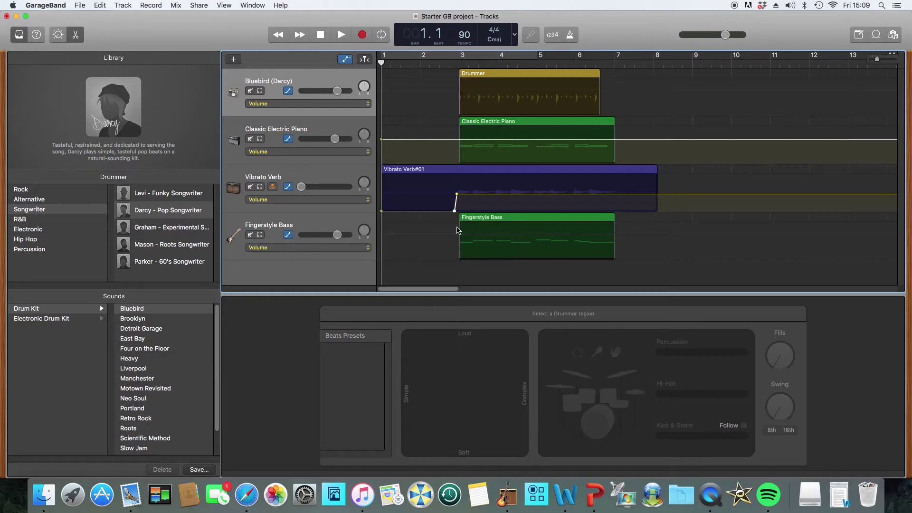
pyautogui.click(339, 35)
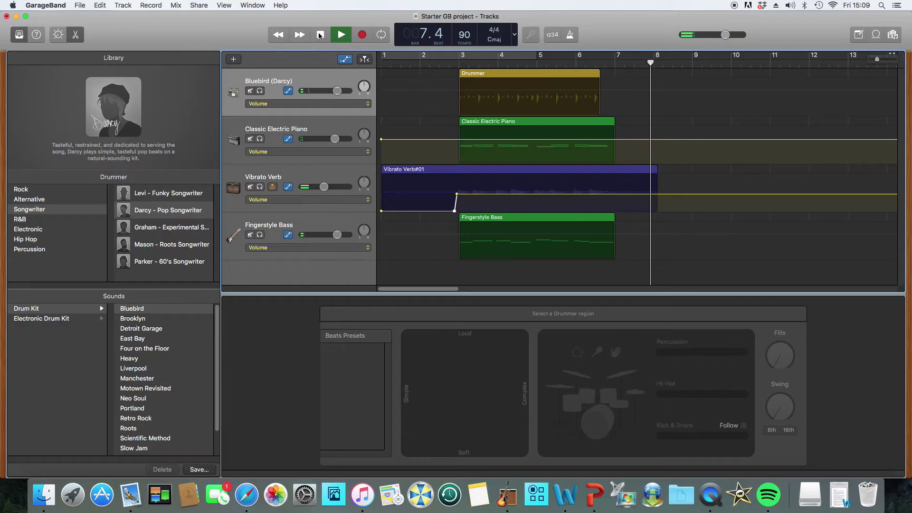
pyautogui.click(320, 35)
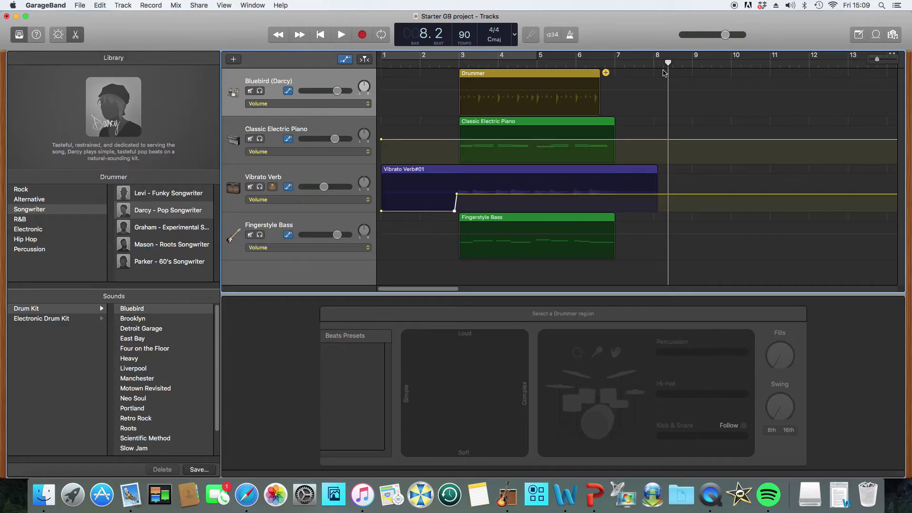
# Add a volume fade-out on the Vibrato Verb track from about bar 6 beat 3 down to silence just before bar 8
pyautogui.moveTo(668, 69); pyautogui.dragTo(600, 91)
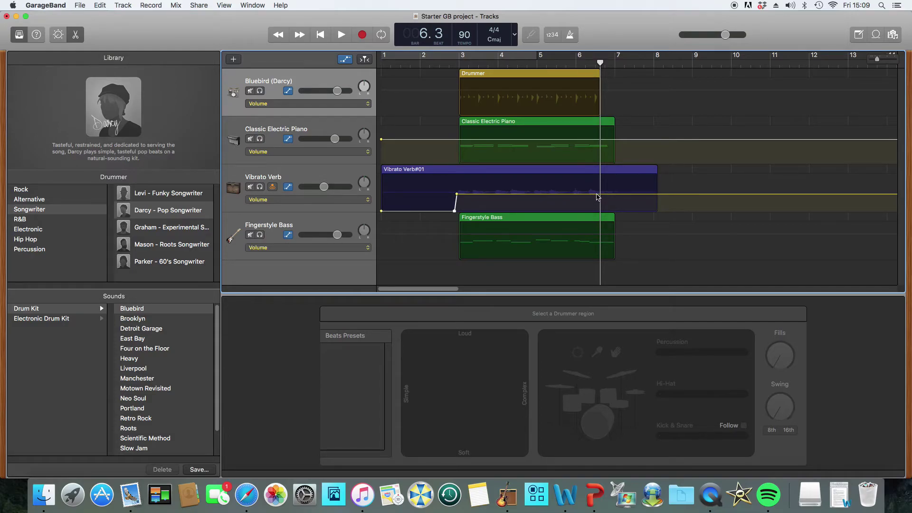
pyautogui.click(597, 194)
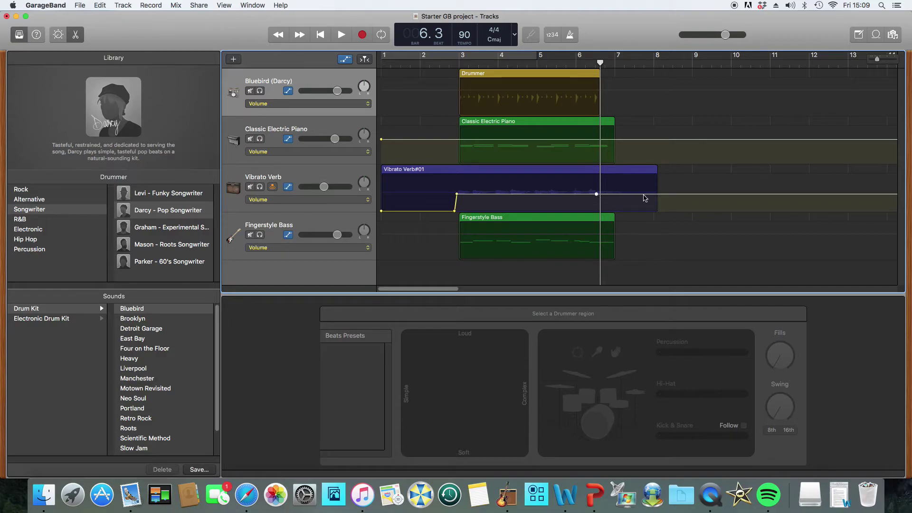
pyautogui.moveTo(649, 195); pyautogui.dragTo(654, 220)
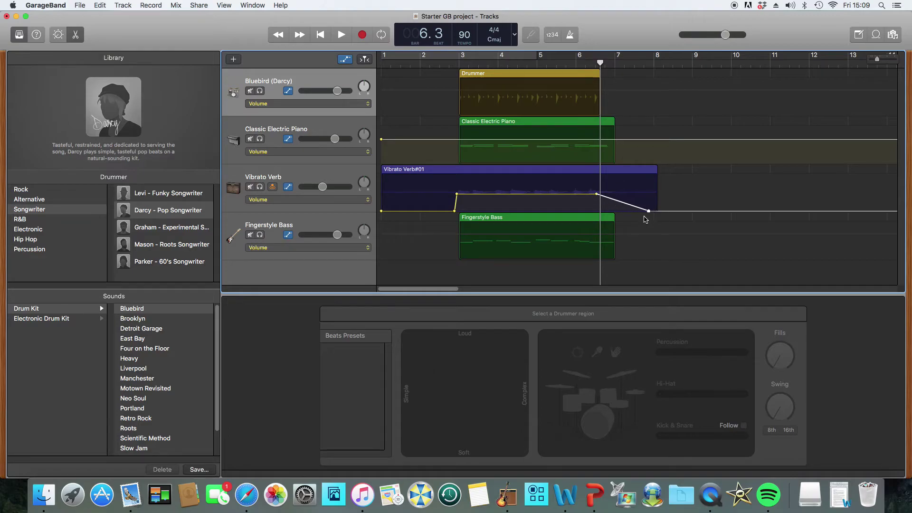
# Move the playhead to bar 5 and play past bar 8 to check the guitar fade-out
pyautogui.click(279, 39)
pyautogui.click(279, 37)
pyautogui.click(279, 37)
pyautogui.click(279, 37)
pyautogui.click(301, 37)
pyautogui.click(300, 37)
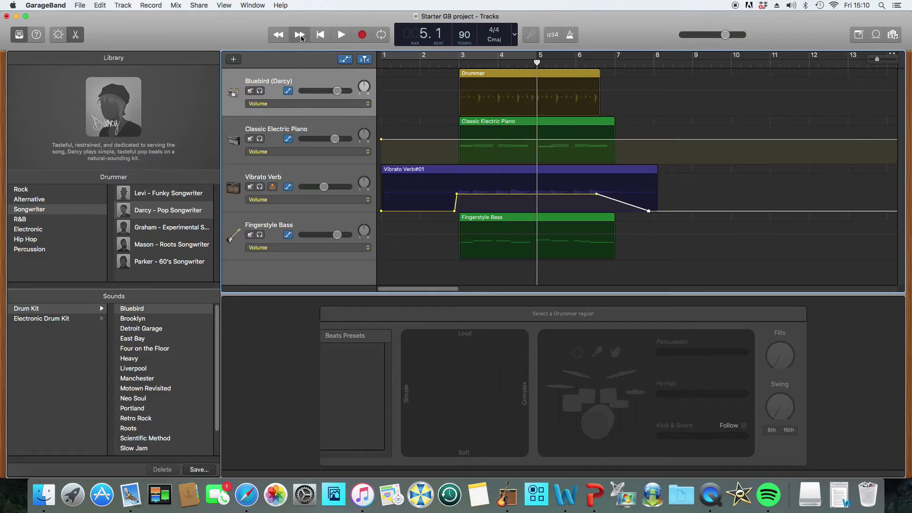
pyautogui.click(344, 36)
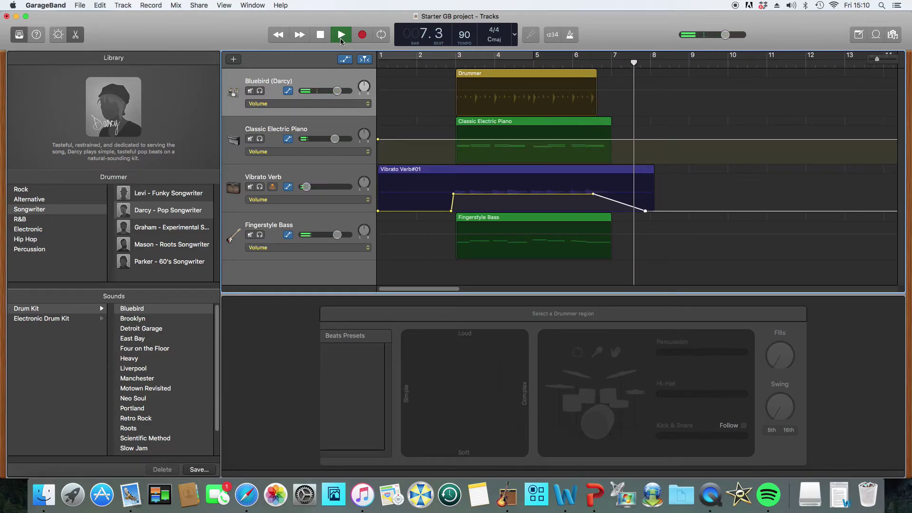
pyautogui.click(320, 34)
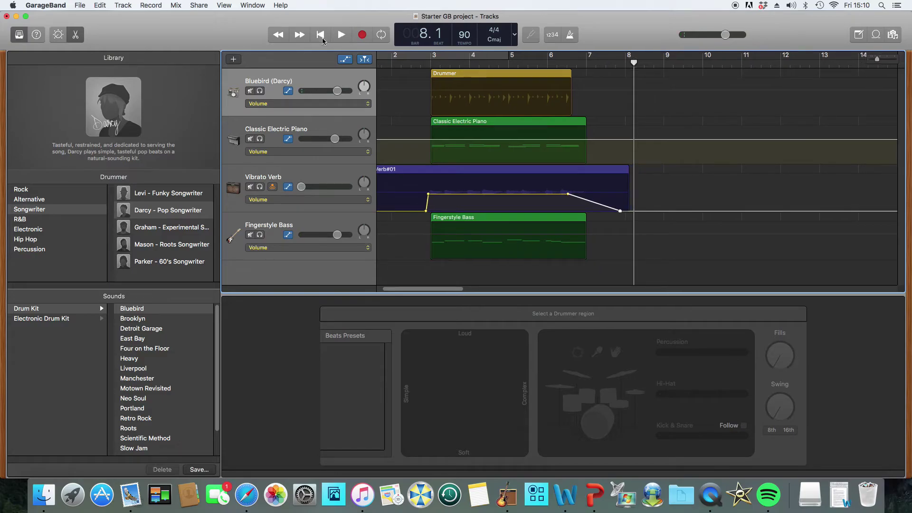
# Hide the track automation and move the Fingerstyle Bass region about one beat later
pyautogui.click(176, 7)
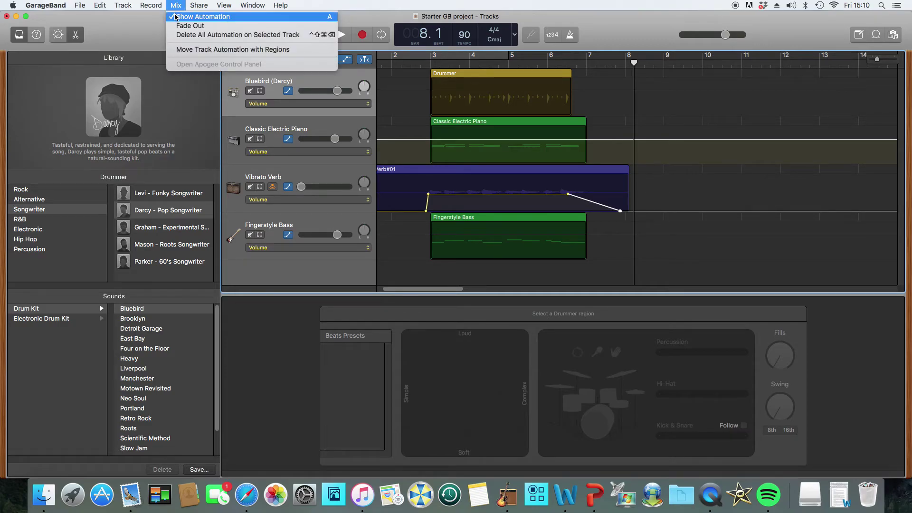
pyautogui.click(176, 17)
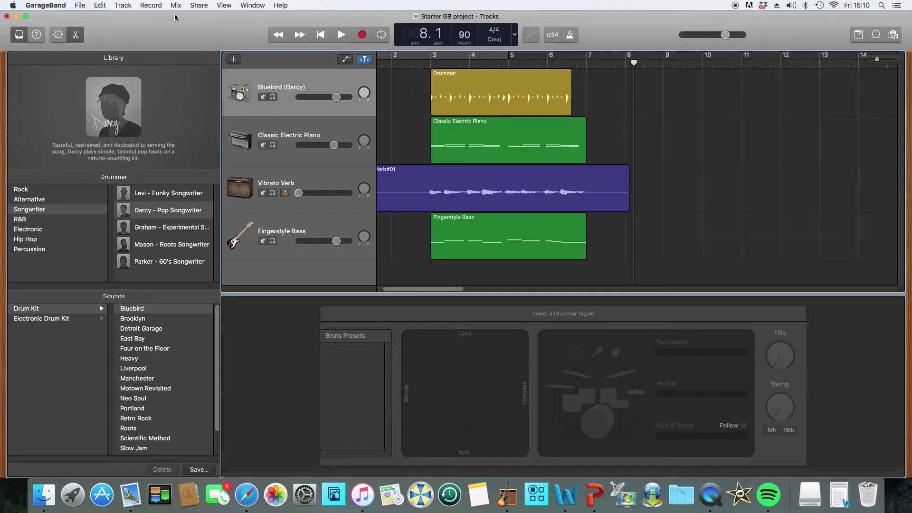
pyautogui.moveTo(512, 240); pyautogui.dragTo(520, 239)
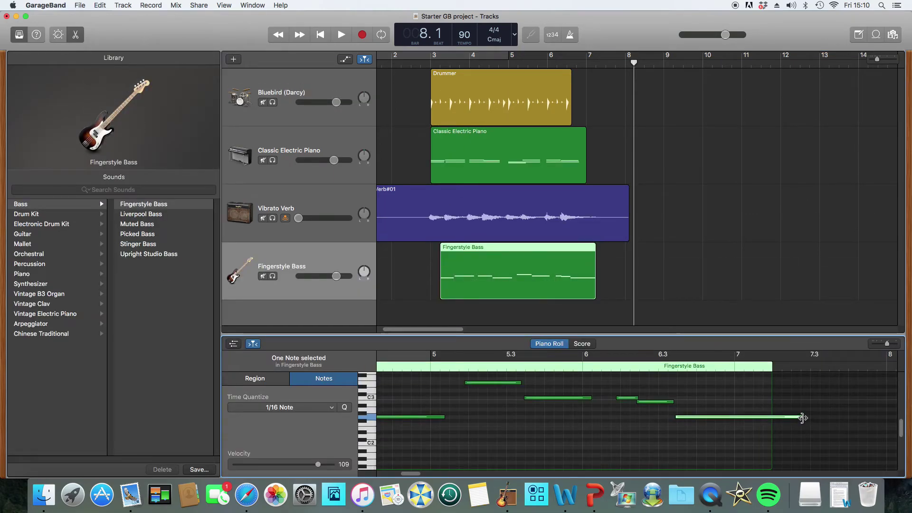
# Extend the last Fingerstyle Bass note to about bar 7 beat 4, then play the song from bar 3
pyautogui.moveTo(803, 418); pyautogui.dragTo(864, 422)
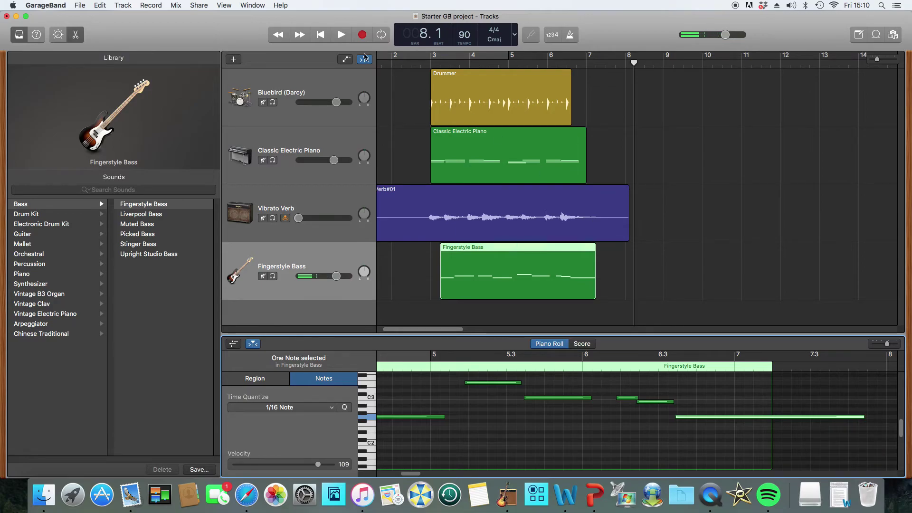
pyautogui.click(277, 32)
pyautogui.click(276, 33)
pyautogui.click(276, 32)
pyautogui.click(276, 32)
pyautogui.click(276, 32)
pyautogui.press('space')
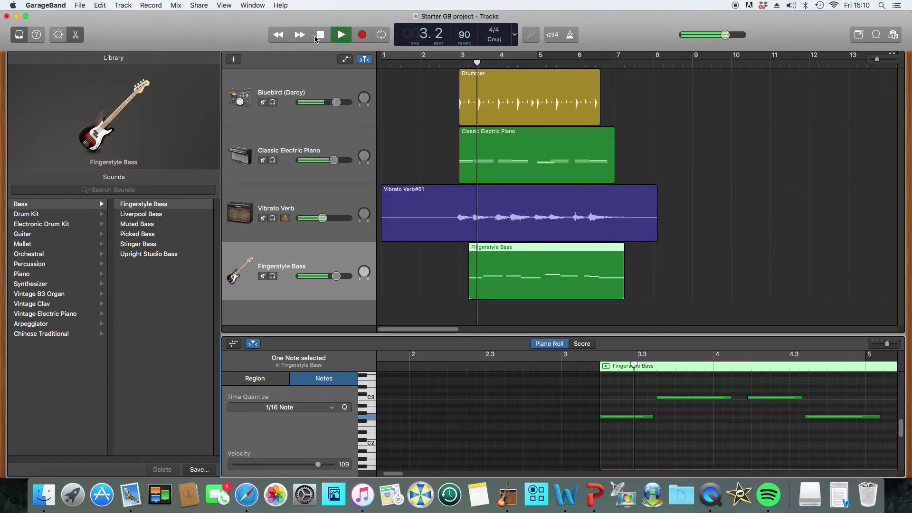
pyautogui.click(318, 37)
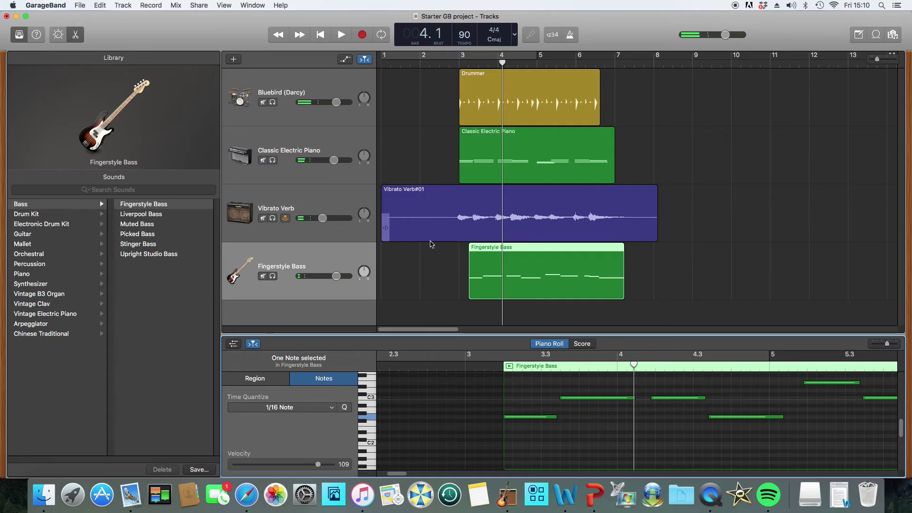
# Return the playhead to bar 3 and undo both the bass note lengthening and the Fingerstyle Bass region move
pyautogui.click(501, 63)
pyautogui.moveTo(500, 62); pyautogui.dragTo(469, 70)
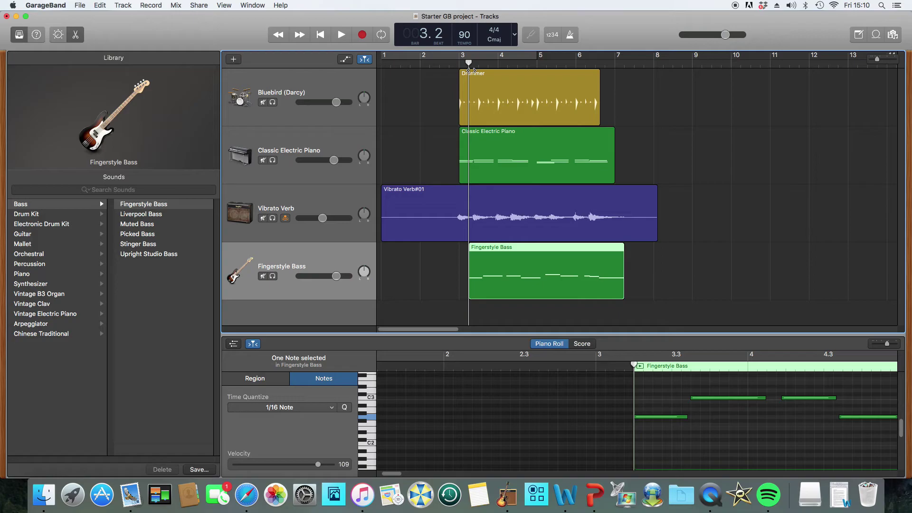
pyautogui.moveTo(470, 70); pyautogui.dragTo(460, 71)
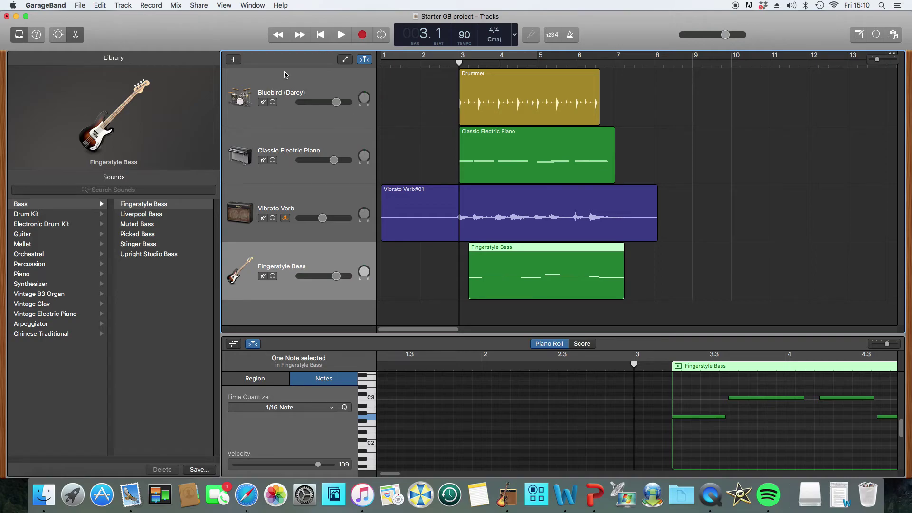
pyautogui.click(106, 5)
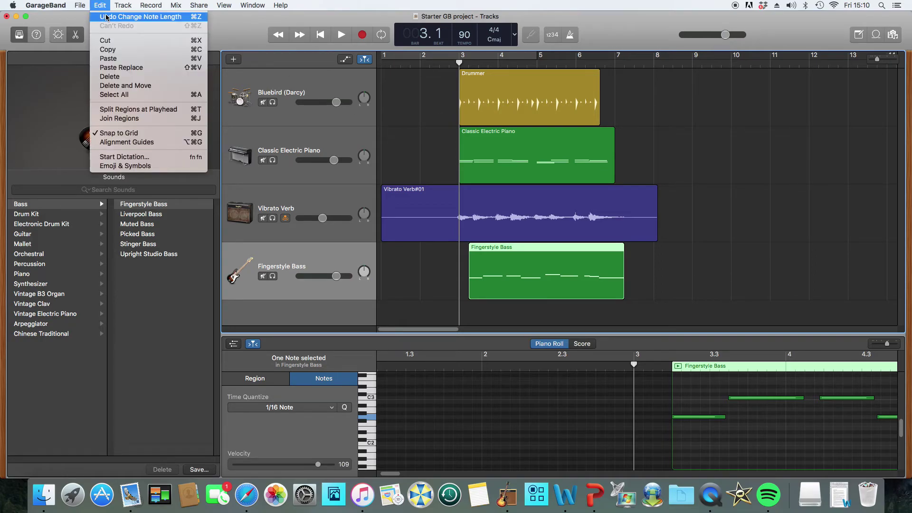
pyautogui.click(105, 17)
pyautogui.click(102, 5)
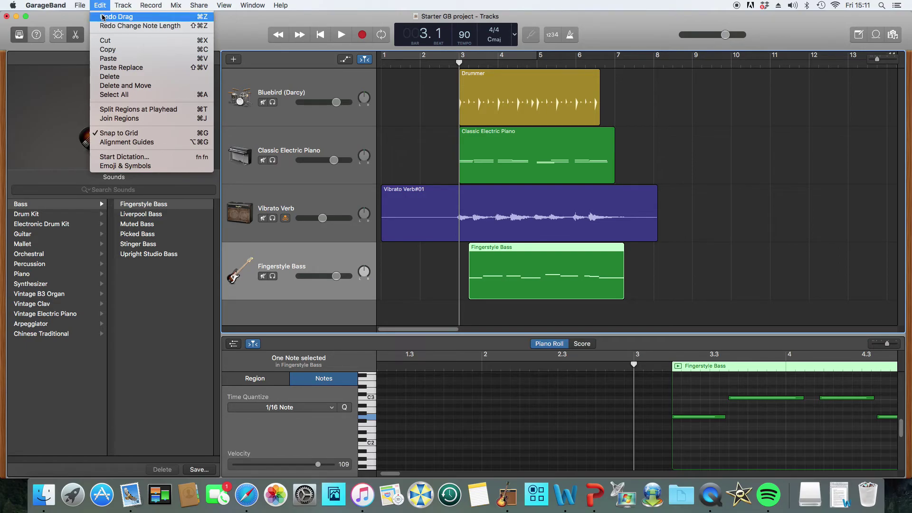
pyautogui.click(103, 17)
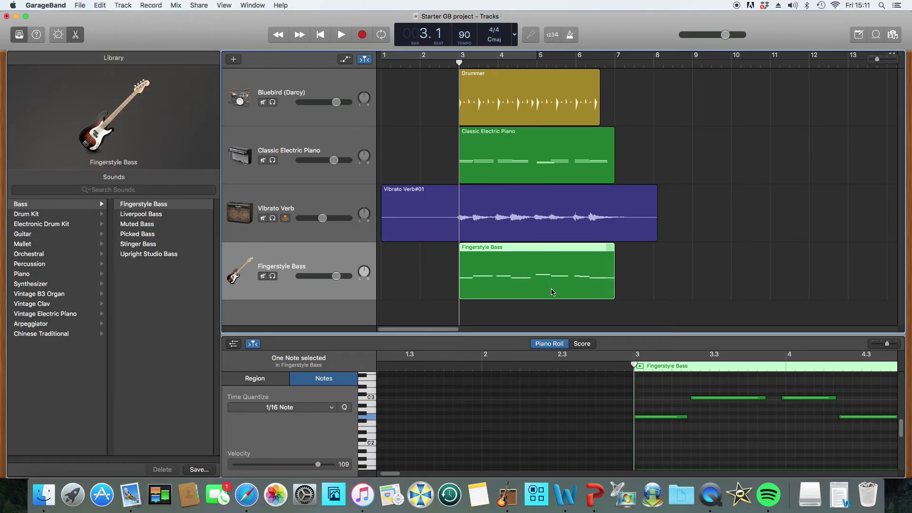
# Move the playhead to bar 6 and extend the last Fingerstyle Bass note past beat 3 of bar 7
pyautogui.click(300, 35)
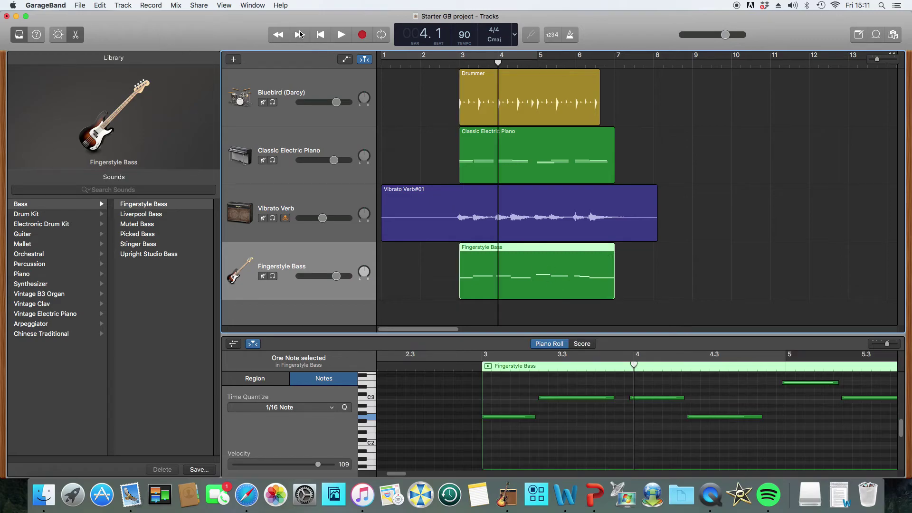
pyautogui.click(300, 34)
pyautogui.click(300, 35)
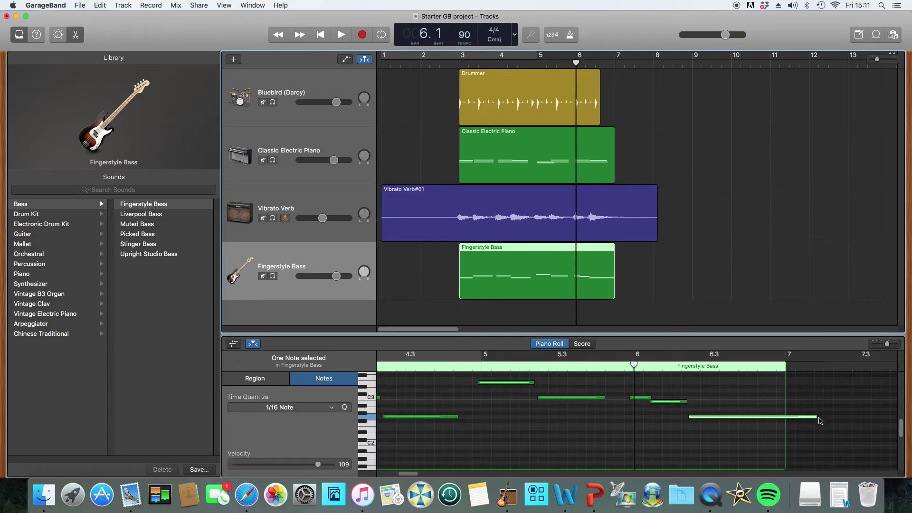
pyautogui.moveTo(817, 418); pyautogui.dragTo(890, 418)
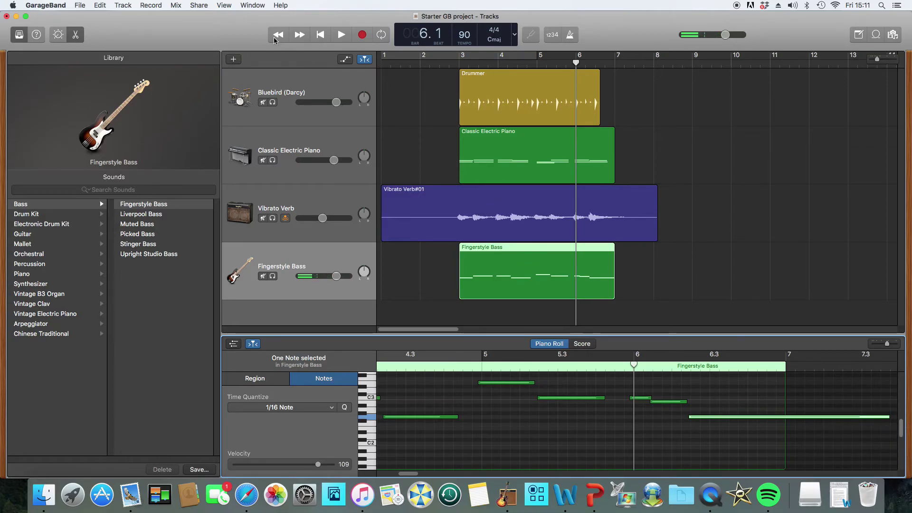
# Play the song from bar 2 to bar 8 to check the sustained bass ending
pyautogui.click(278, 35)
pyautogui.click(278, 34)
pyautogui.click(278, 35)
pyautogui.click(278, 35)
pyautogui.click(341, 34)
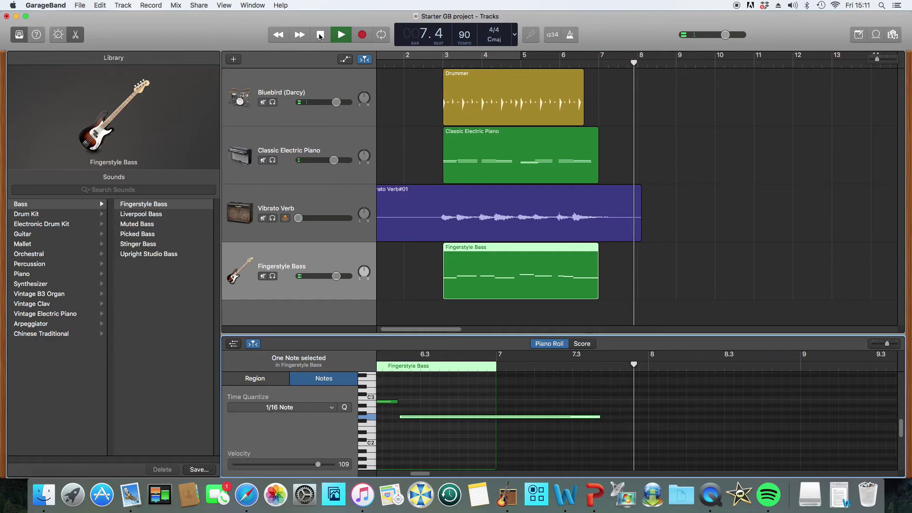
pyautogui.click(320, 37)
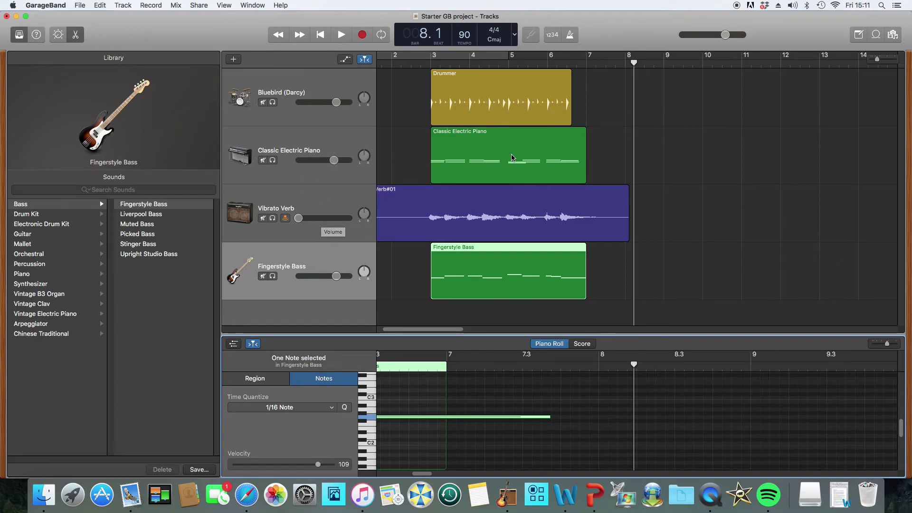
# Split the Drummer region at bar 5 beat 3
pyautogui.click(516, 105)
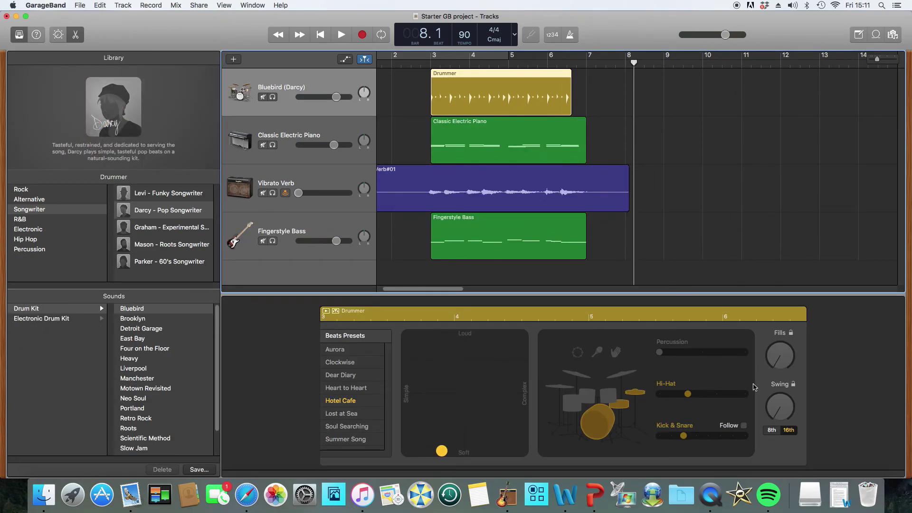
pyautogui.moveTo(627, 96)
pyautogui.moveTo(636, 65); pyautogui.dragTo(547, 65)
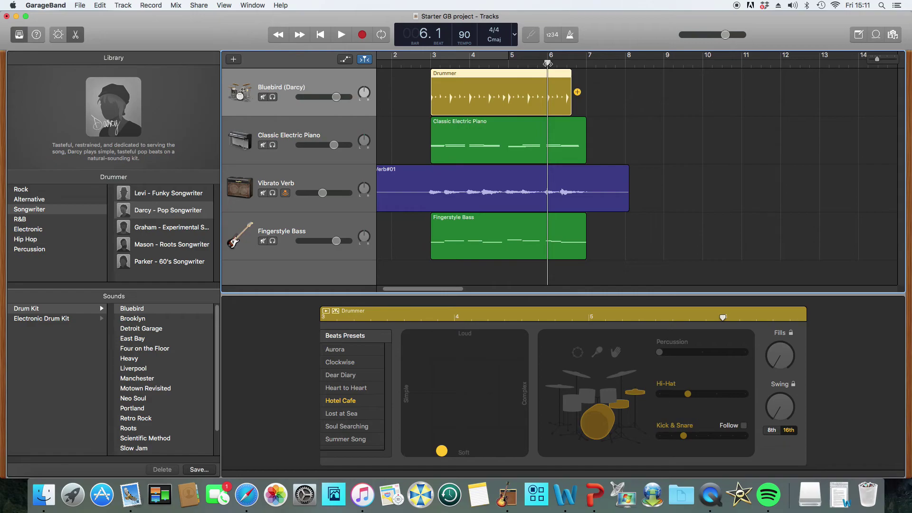
pyautogui.moveTo(548, 64); pyautogui.dragTo(538, 64)
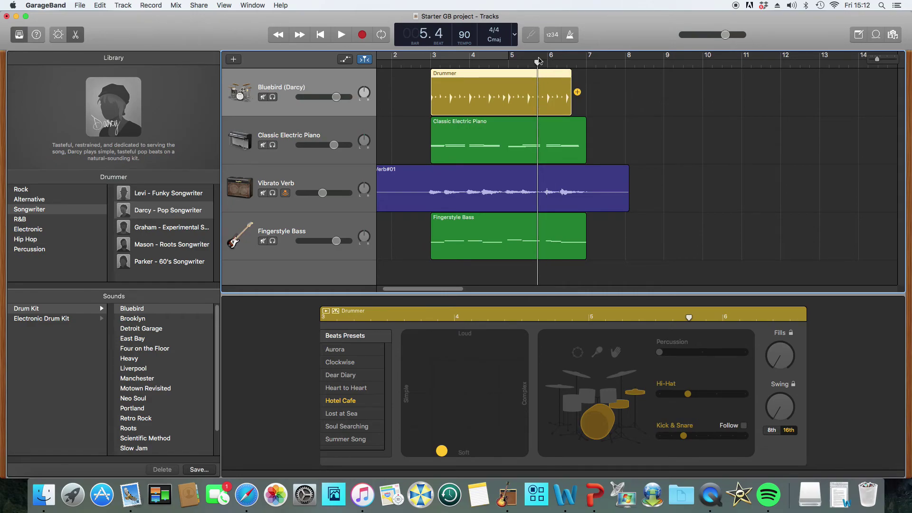
pyautogui.moveTo(537, 62); pyautogui.dragTo(528, 62)
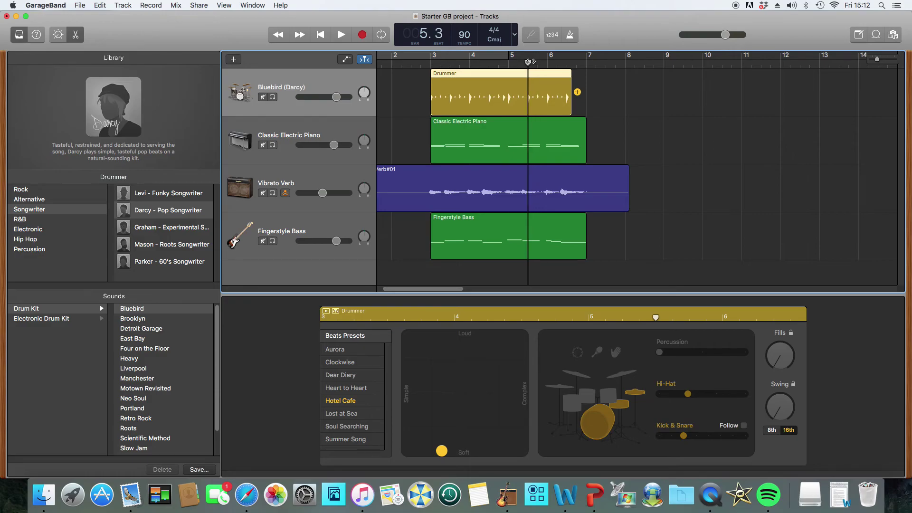
pyautogui.rightClick(529, 103)
pyautogui.click(552, 148)
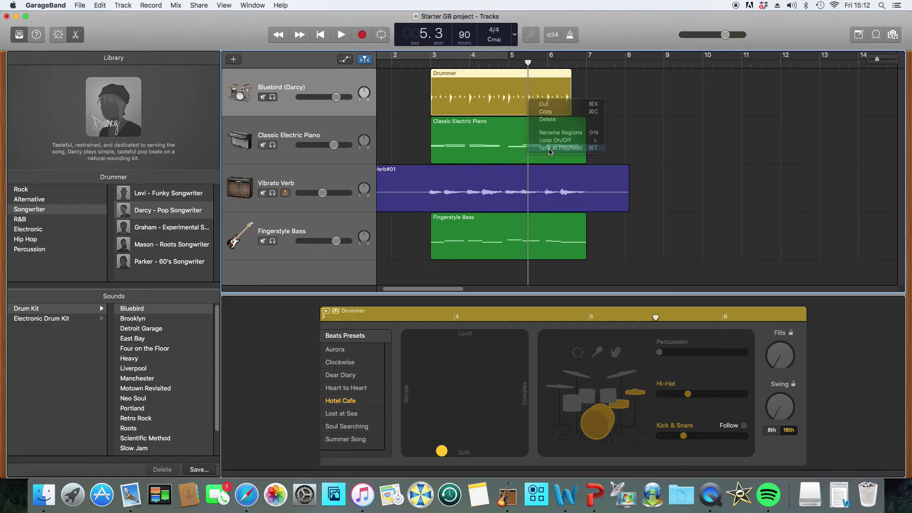
# Make the beat of the second Drummer region more complex at the same soft level and raise its fills slightly
pyautogui.click(487, 98)
pyautogui.click(551, 97)
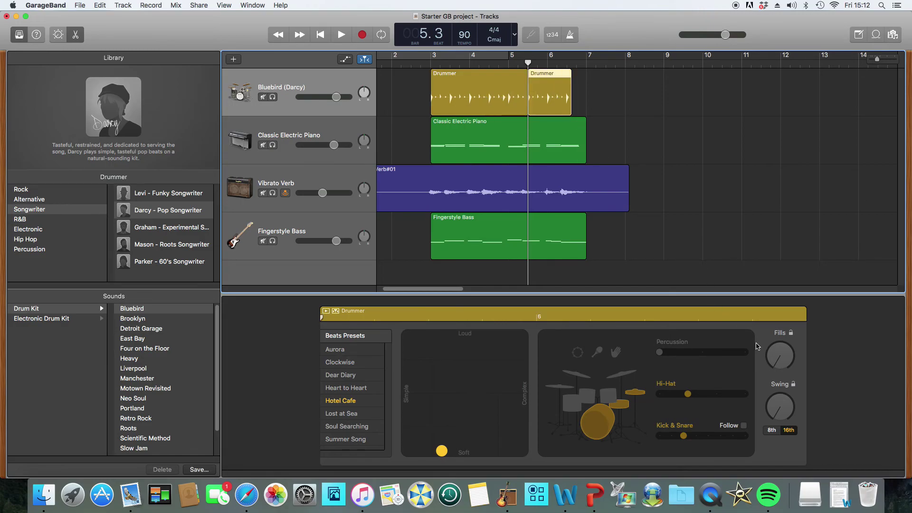
pyautogui.moveTo(443, 451); pyautogui.dragTo(484, 451)
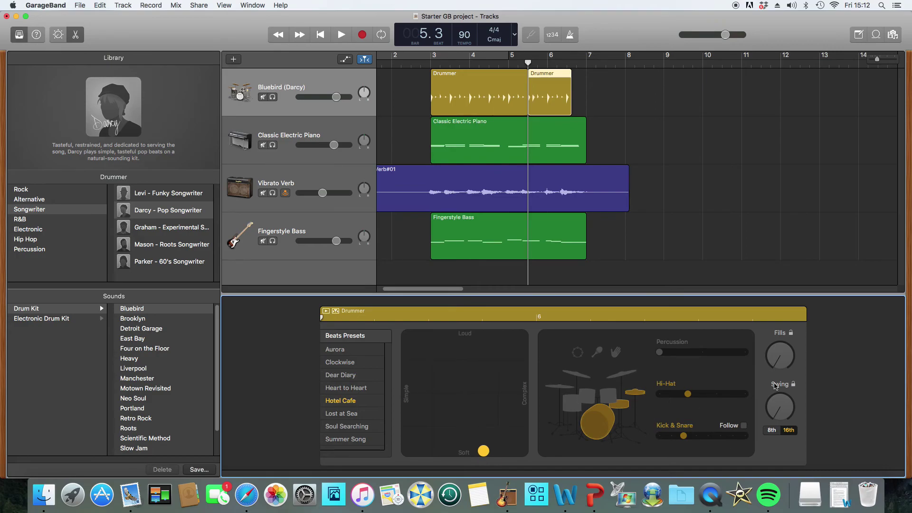
pyautogui.moveTo(483, 453)
pyautogui.mouseDown()
pyautogui.moveTo(442, 454)
pyautogui.moveTo(480, 460)
pyautogui.mouseUp()
pyautogui.moveTo(478, 453); pyautogui.dragTo(481, 453)
pyautogui.moveTo(785, 371); pyautogui.dragTo(780, 363)
# Play the song past bar 7 beat 3 to check the changed drum section
pyautogui.click(278, 34)
pyautogui.click(340, 34)
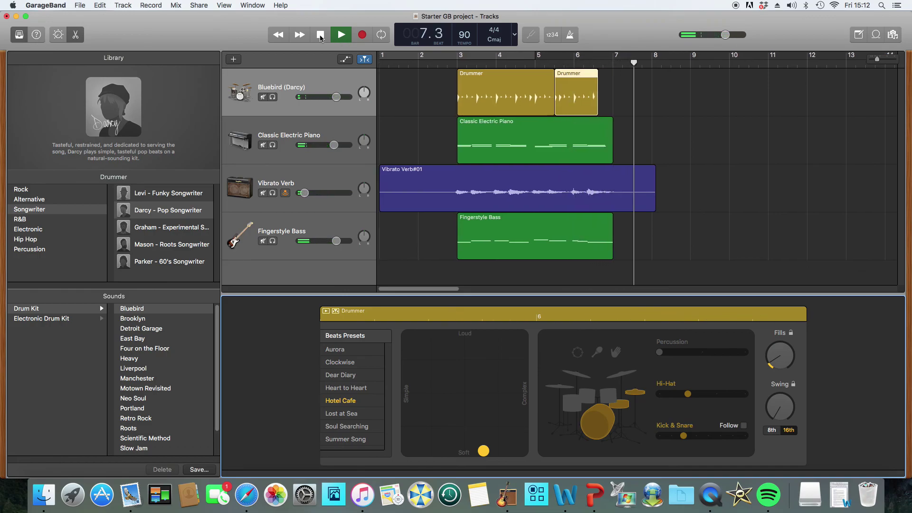
pyautogui.click(320, 35)
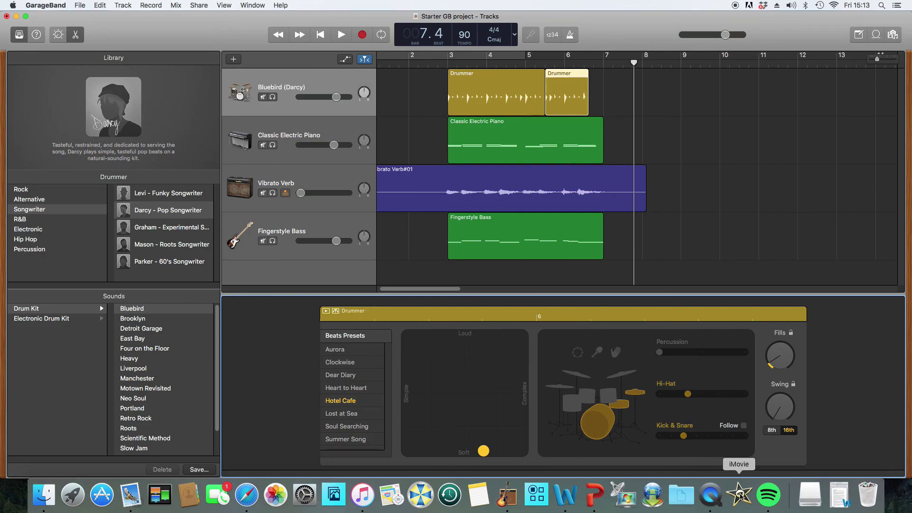
pyautogui.rightClick(722, 502)
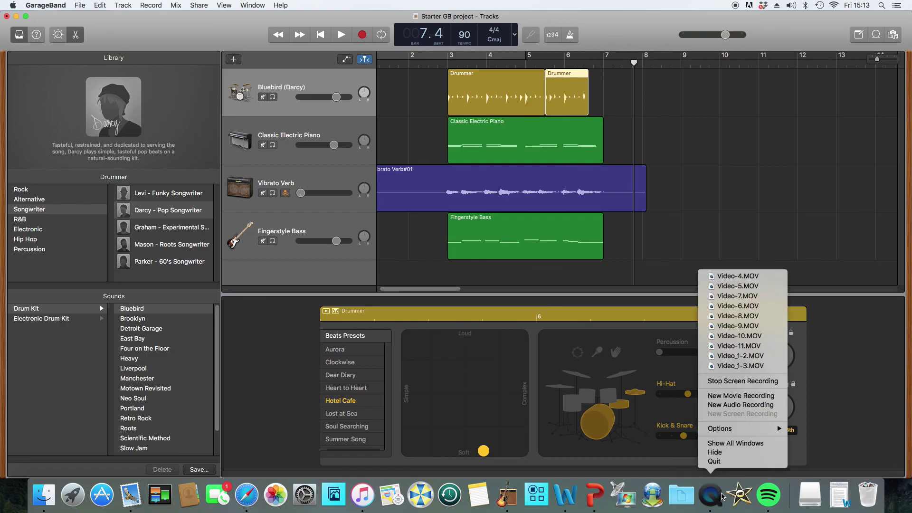